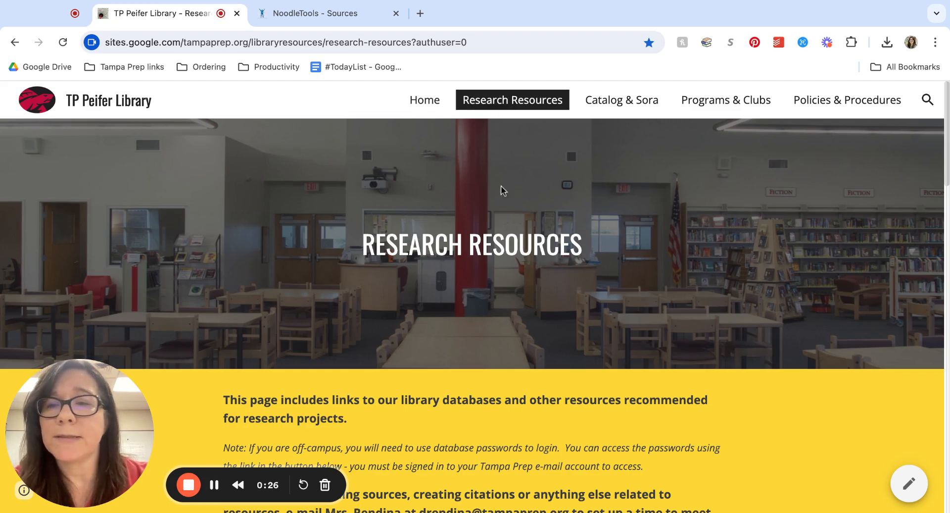
Open the Advanced Google Search link listed among the additional resources on the library's Research Resources page.
scroll(502, 224, "down", 5)
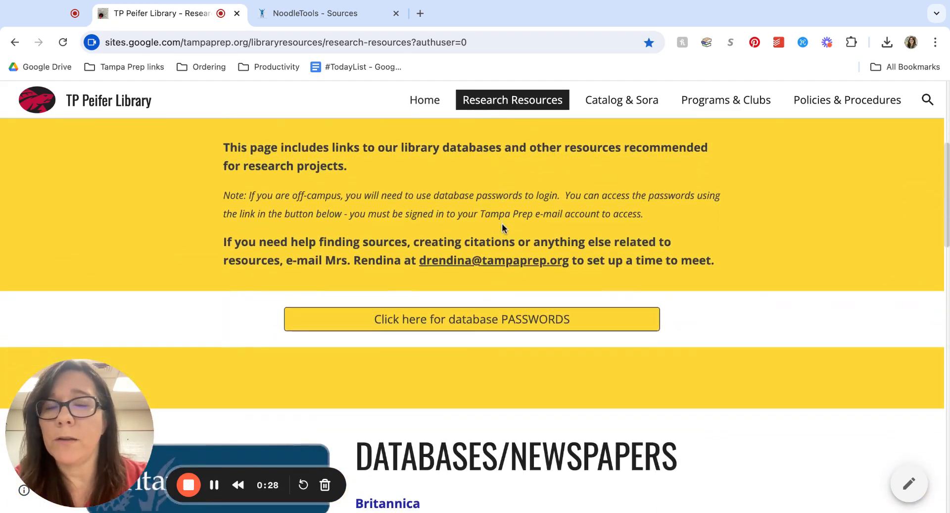
scroll(501, 224, "down", 8)
scroll(502, 223, "up", 4)
scroll(501, 223, "down", 3)
scroll(502, 224, "down", 6)
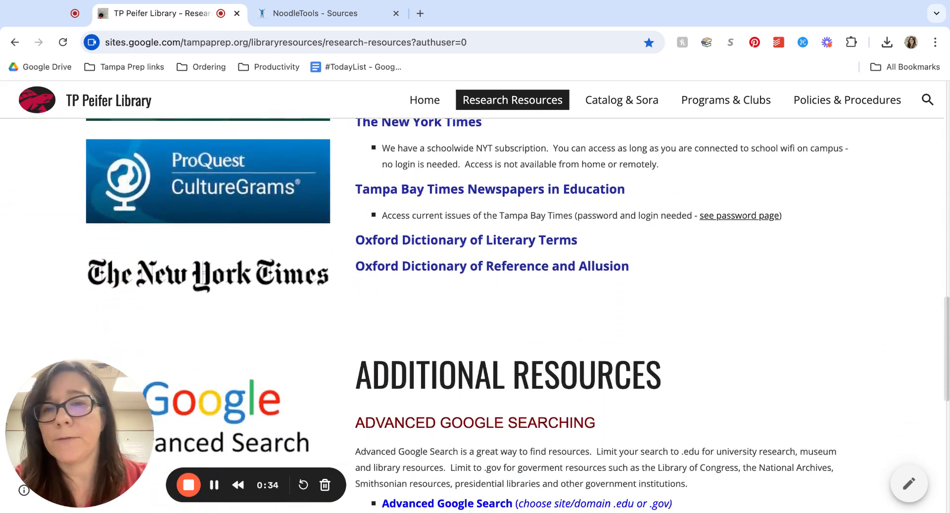
scroll(517, 314, "down", 5)
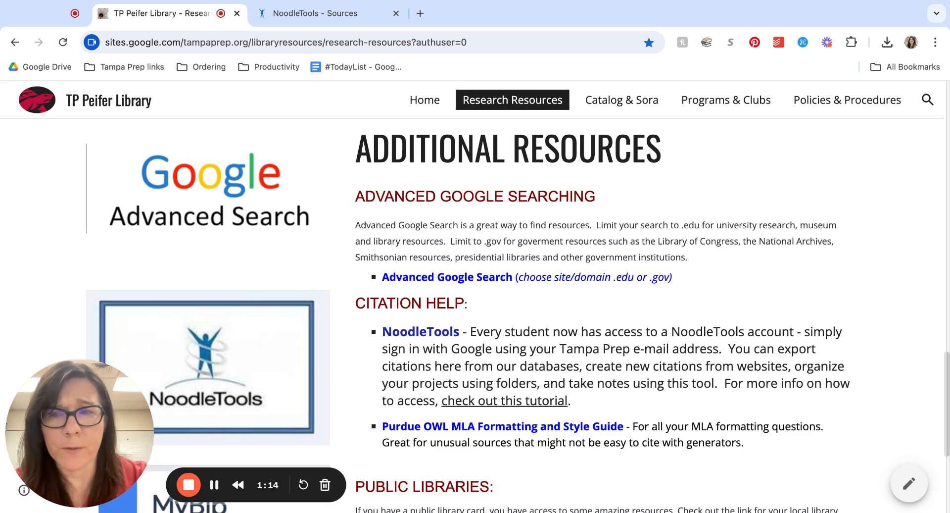
left_click(447, 277)
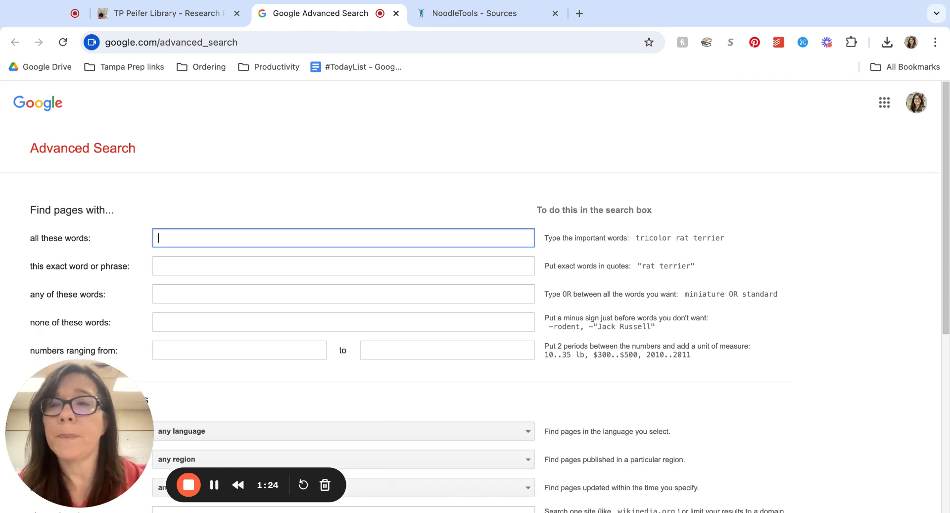
Enter "apollo space missions" as the words that all found pages must contain.
scroll(525, 303, "down", 2)
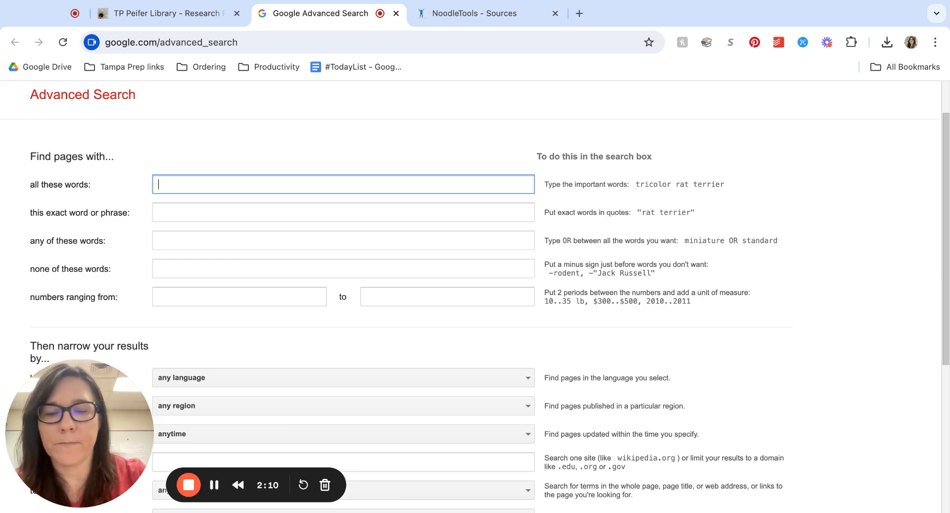
type("apollo ")
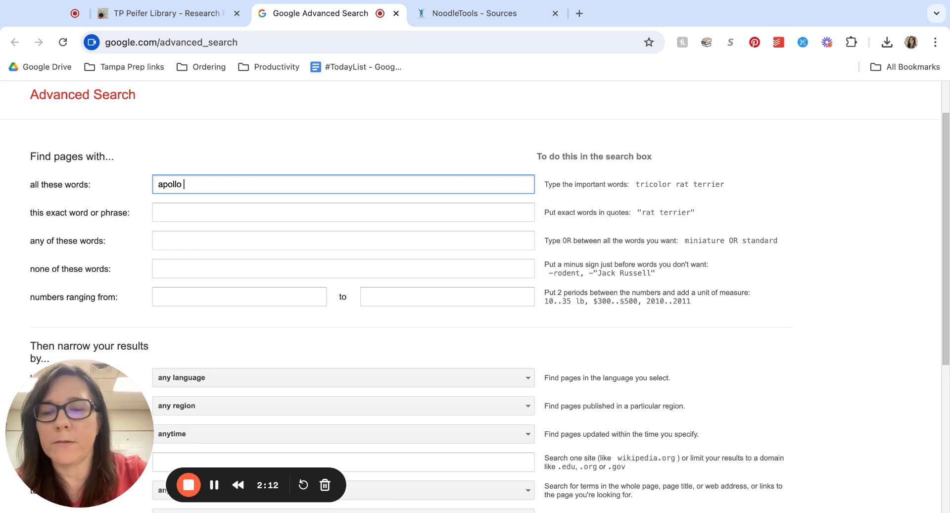
type("space missions")
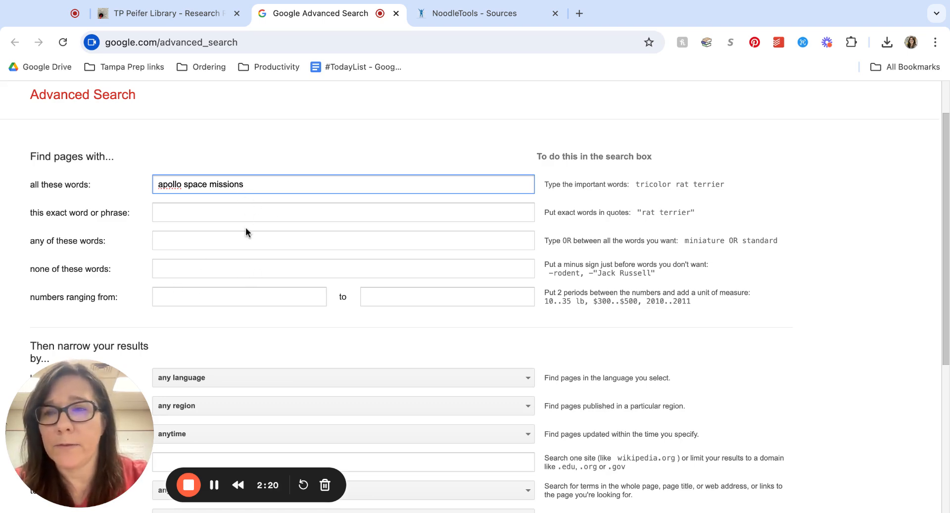
Limit the site or domain to .gov and run the advanced search.
scroll(245, 227, "down", 2)
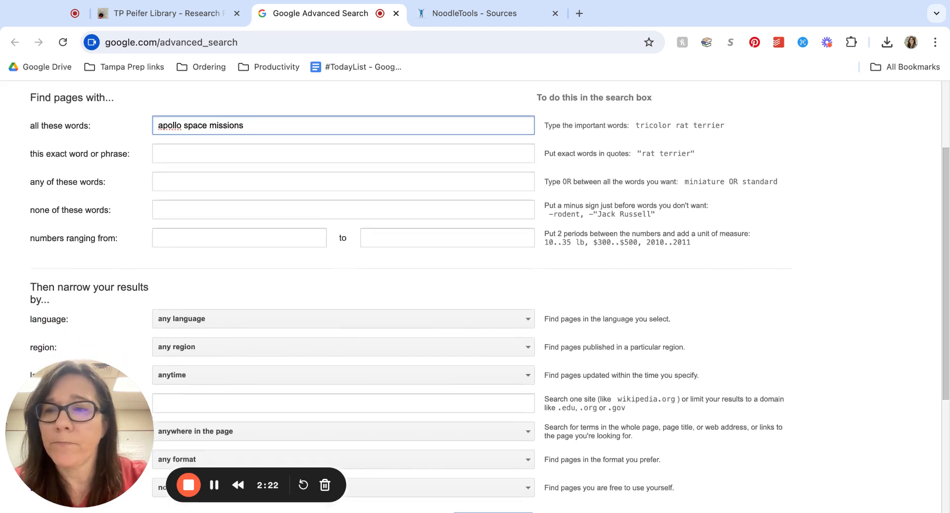
scroll(245, 227, "down", 5)
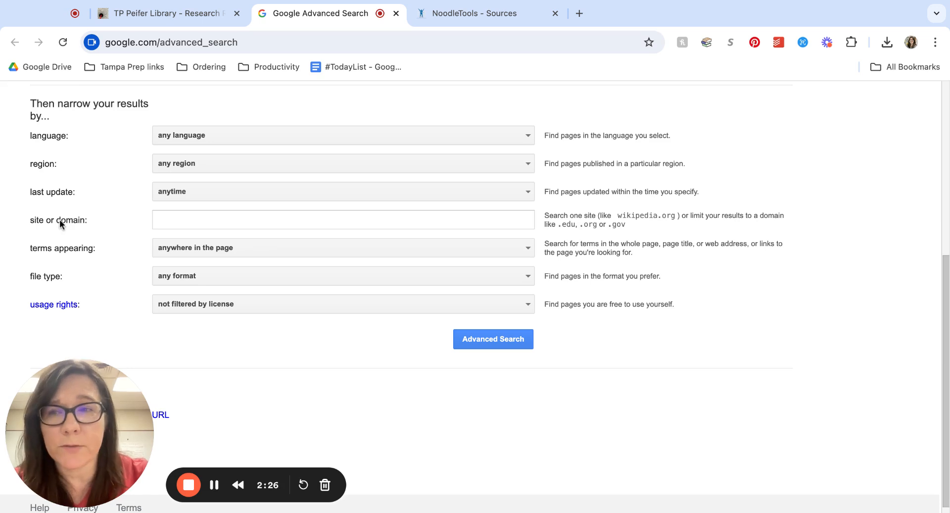
left_click(176, 222)
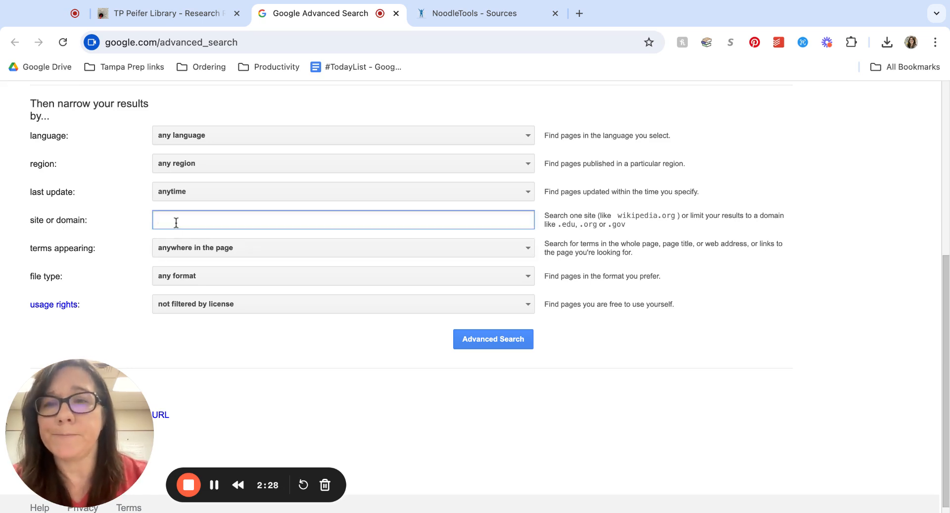
type(".gov")
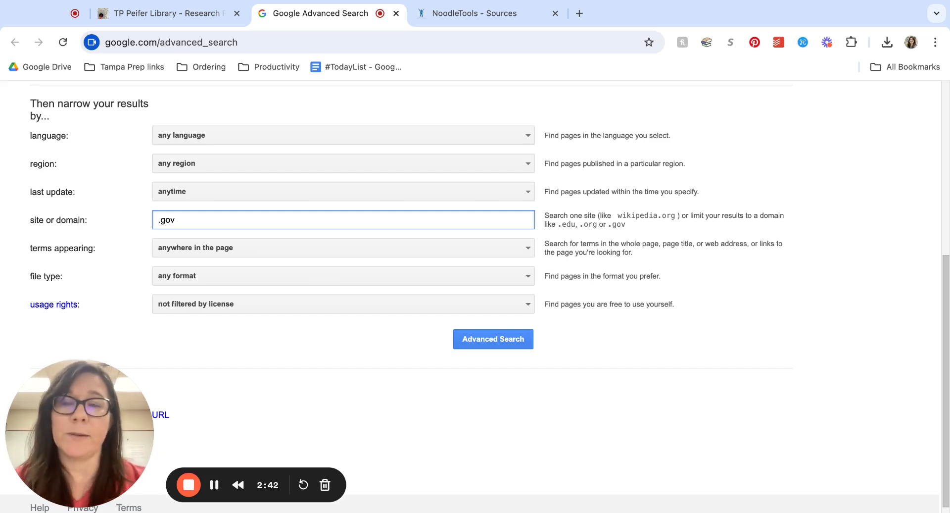
left_click(494, 340)
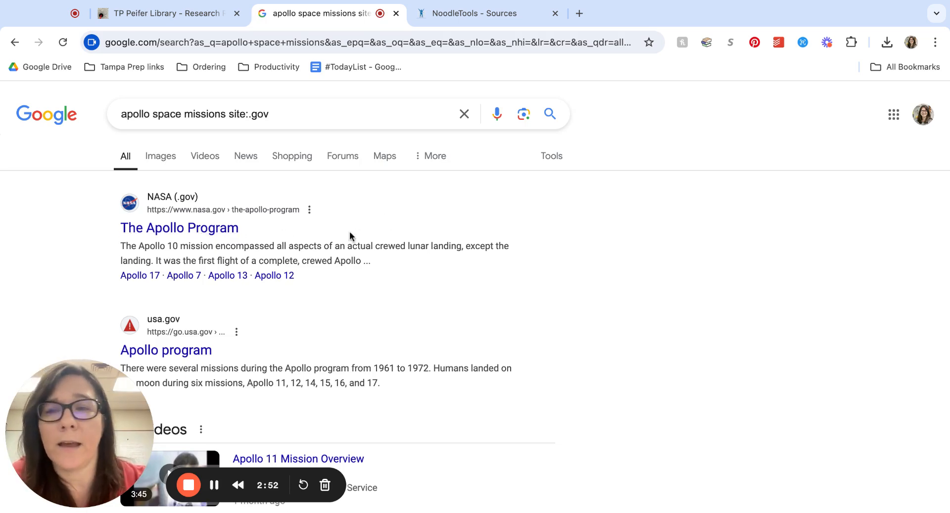
Look through the Apollo search results to examine which government sites, videos and images they offer.
scroll(350, 230, "down", 3)
scroll(275, 226, "down", 9)
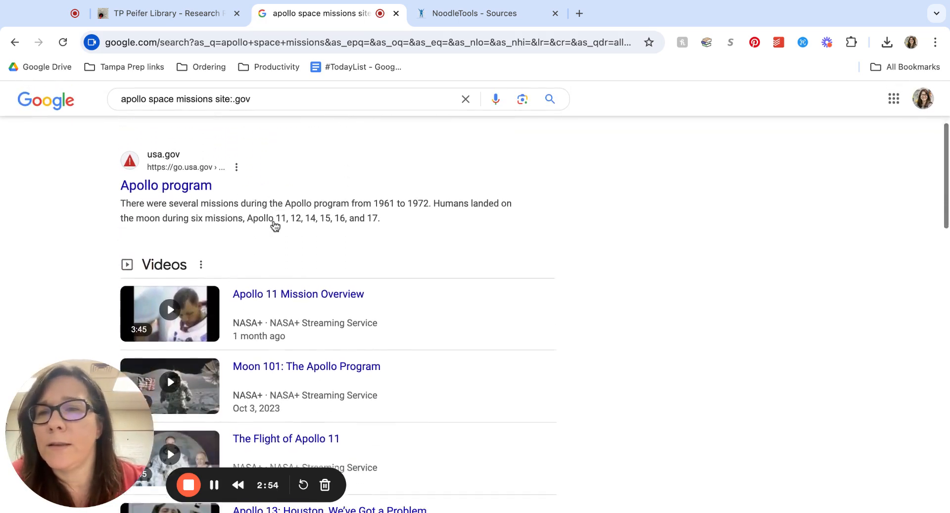
scroll(292, 277, "down", 3)
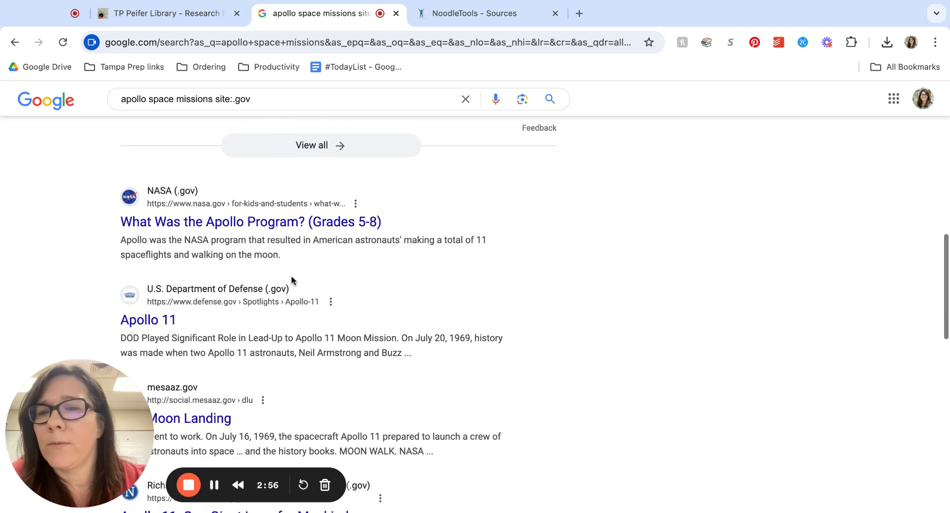
scroll(293, 241, "down", 5)
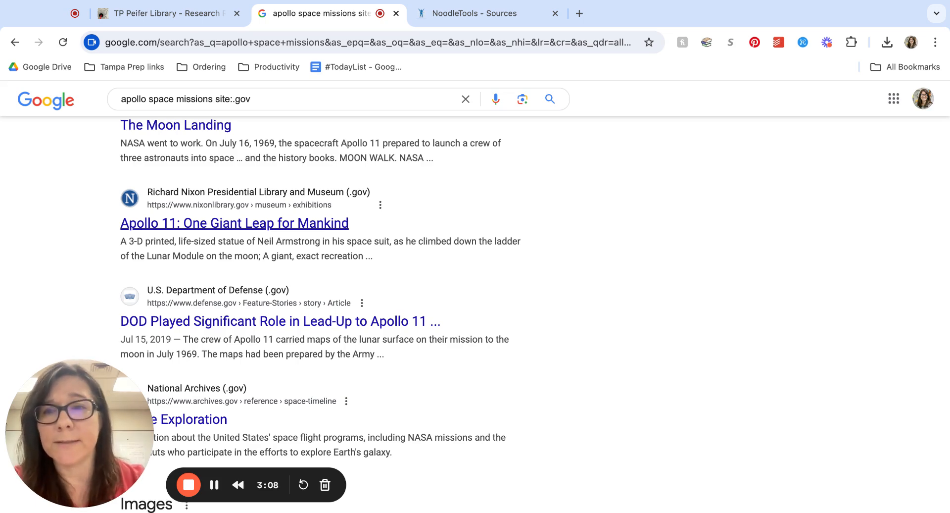
scroll(307, 274, "down", 5)
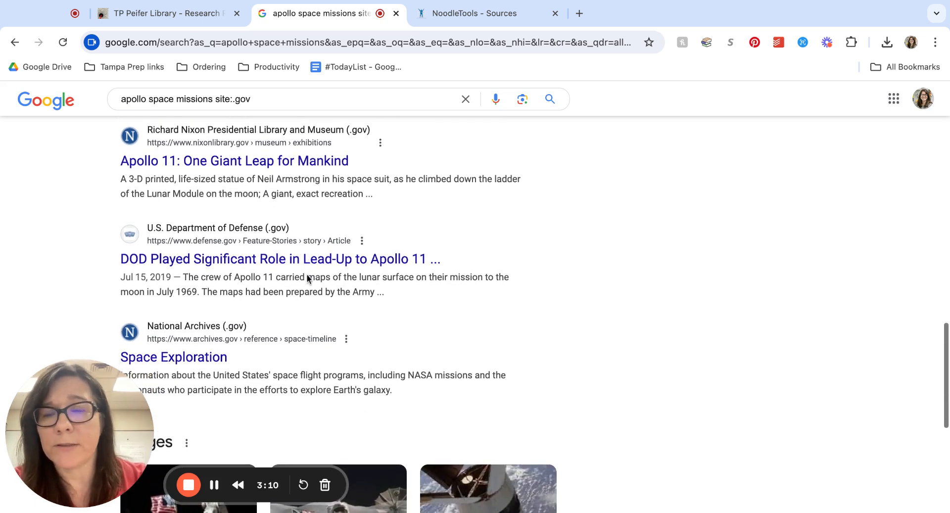
scroll(307, 274, "down", 1)
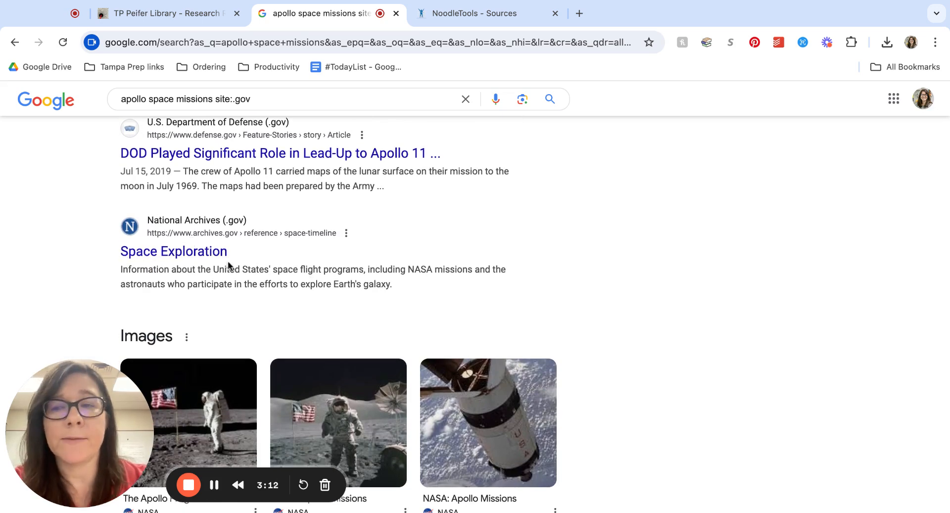
scroll(228, 266, "down", 8)
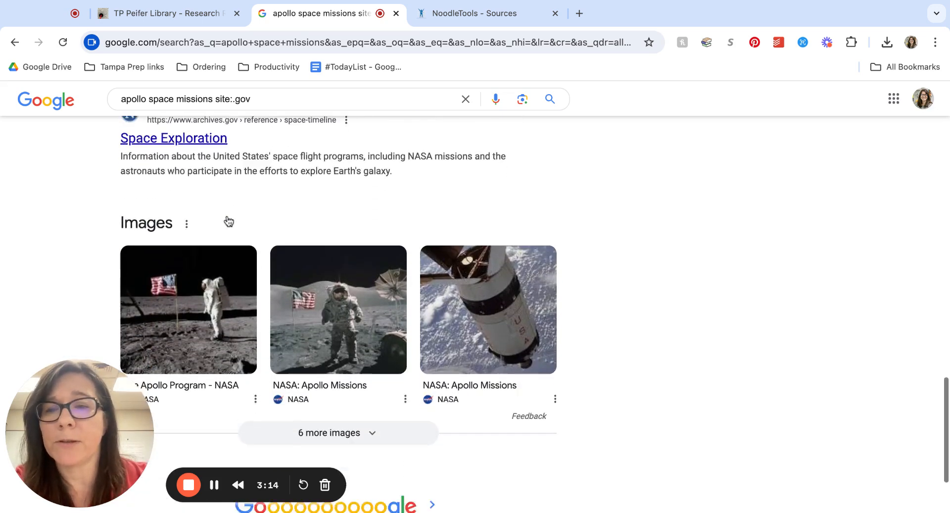
scroll(228, 221, "up", 20)
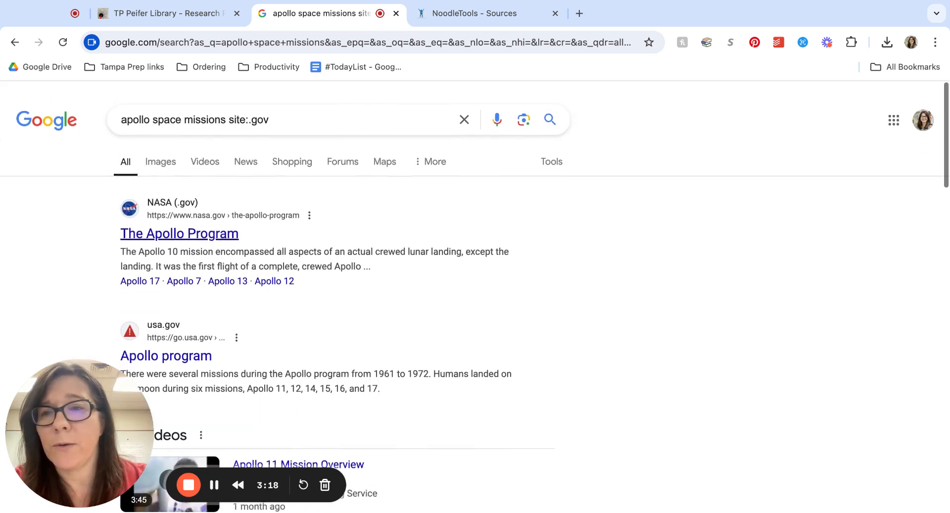
Open NASA's result "The Apollo Program" and look through its astronauts, goals, spacecraft, articles and mission sections.
left_click(213, 232)
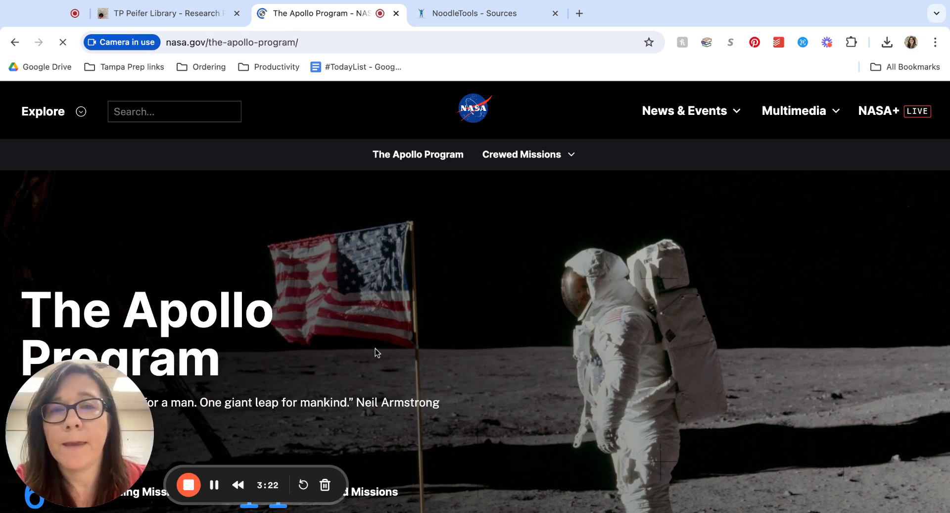
scroll(375, 349, "down", 5)
scroll(474, 297, "down", 5)
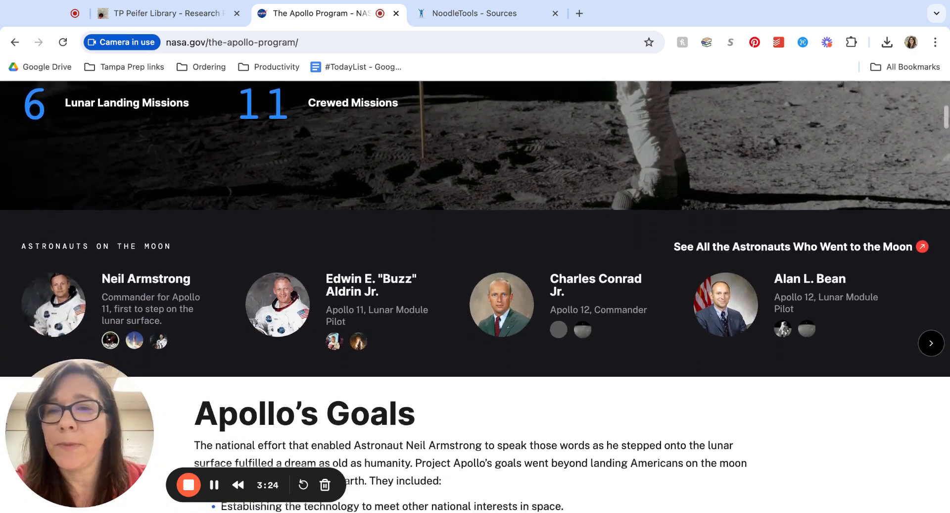
scroll(475, 297, "down", 15)
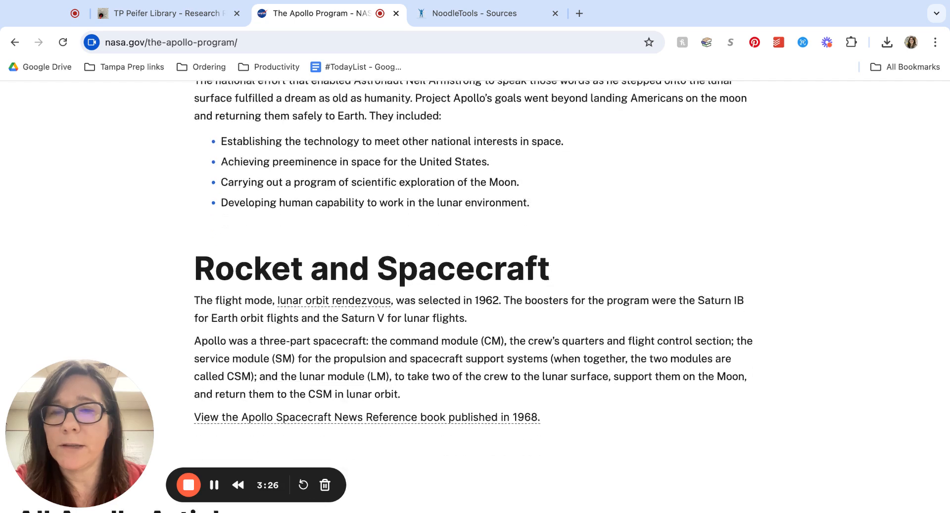
scroll(475, 297, "down", 4)
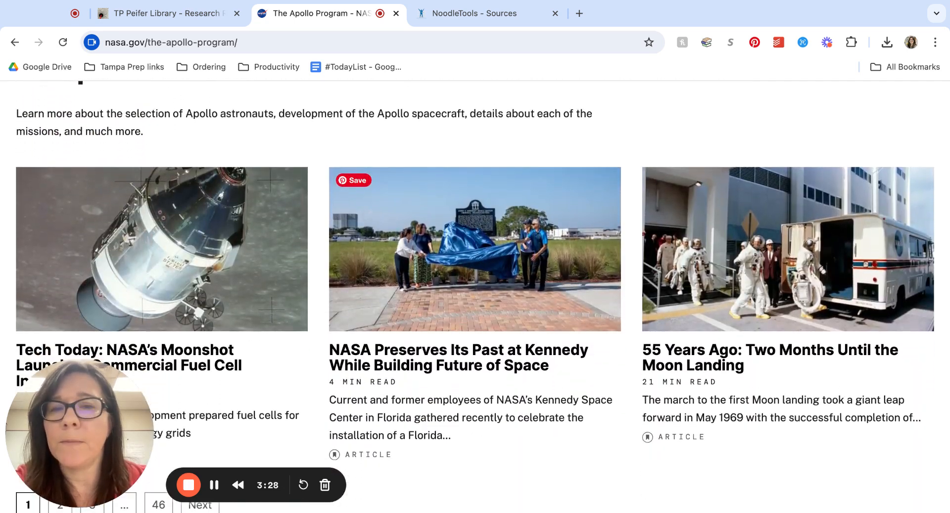
scroll(475, 296, "down", 15)
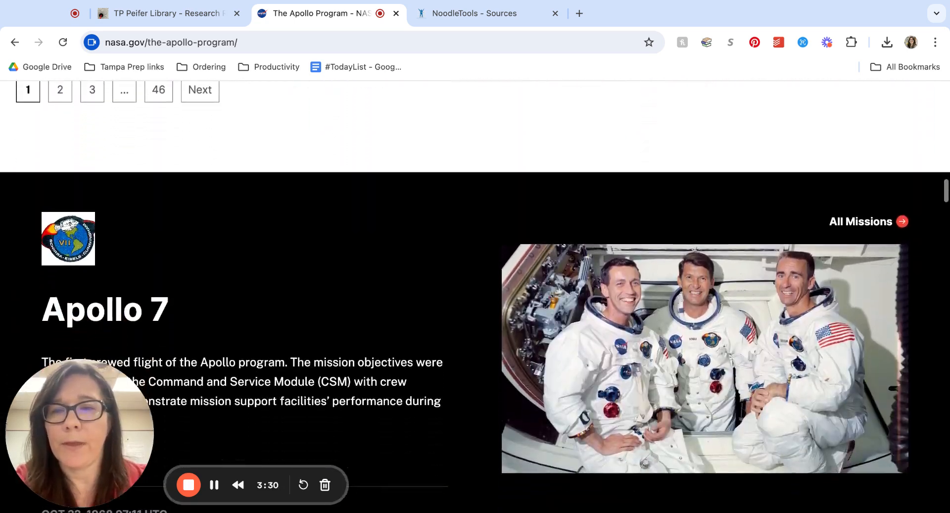
scroll(475, 297, "down", 15)
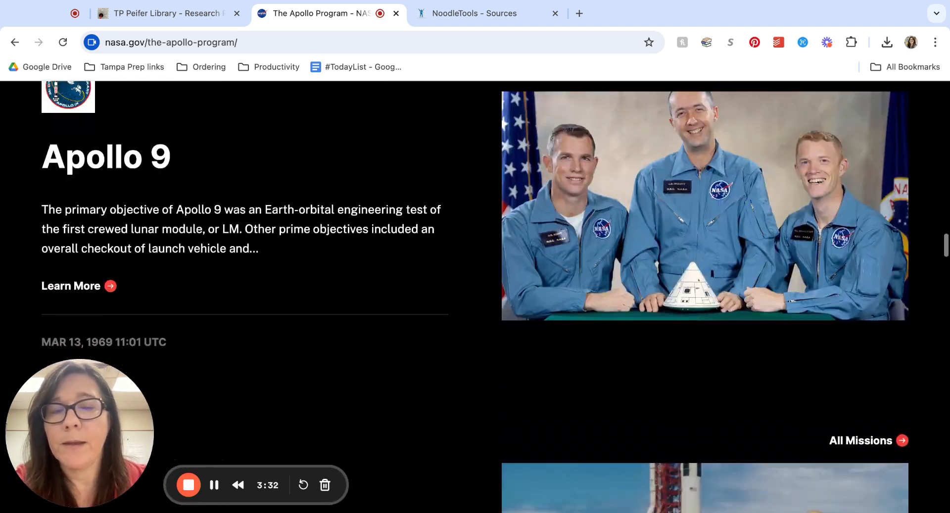
scroll(475, 296, "up", 20)
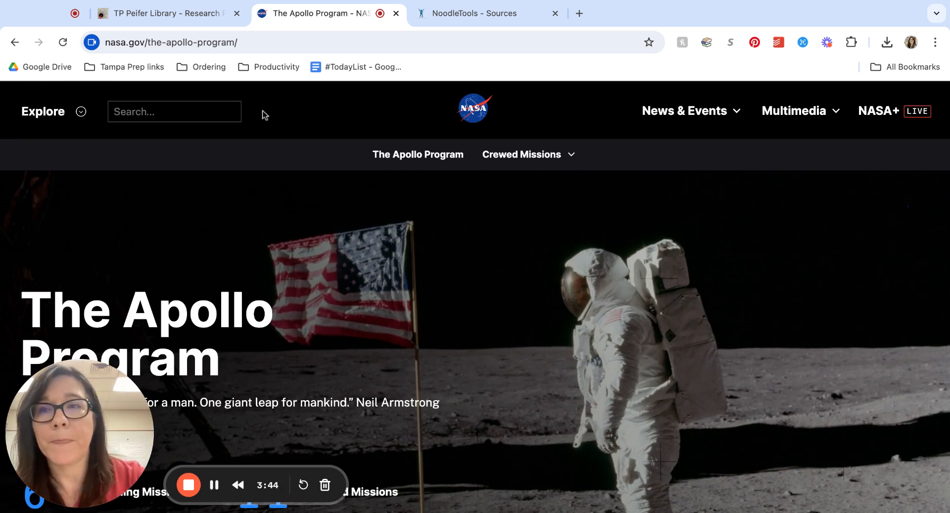
Copy the NASA page's address, switch to NoodleTools and create a website citation of type Web Page with that address as URL.
left_click(211, 39)
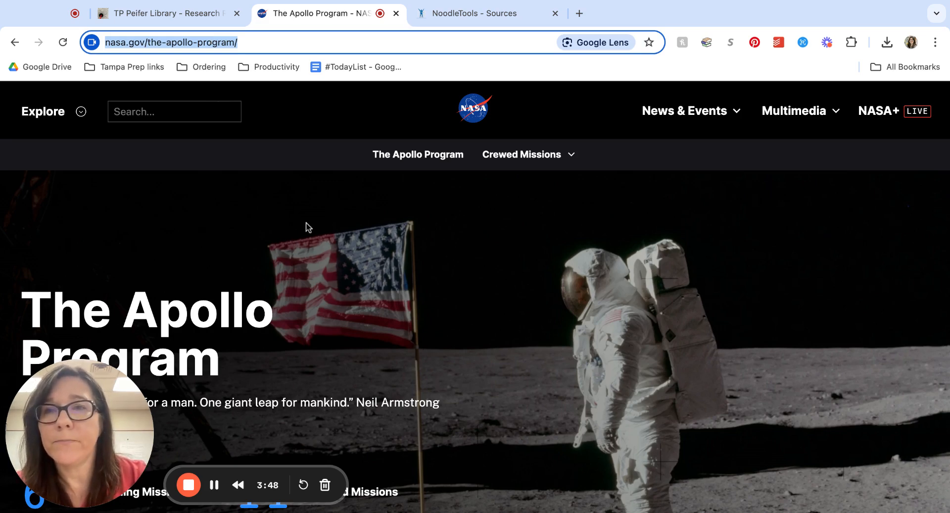
left_click(442, 16)
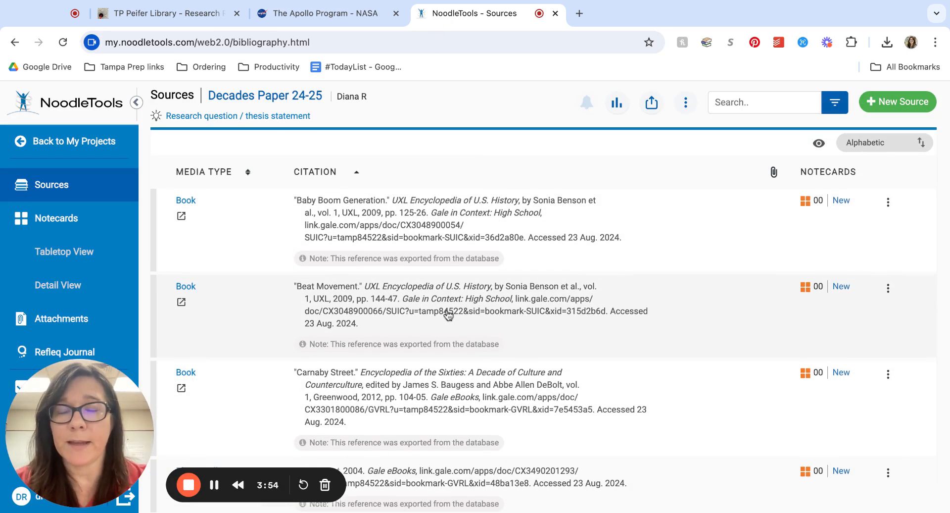
left_click(886, 102)
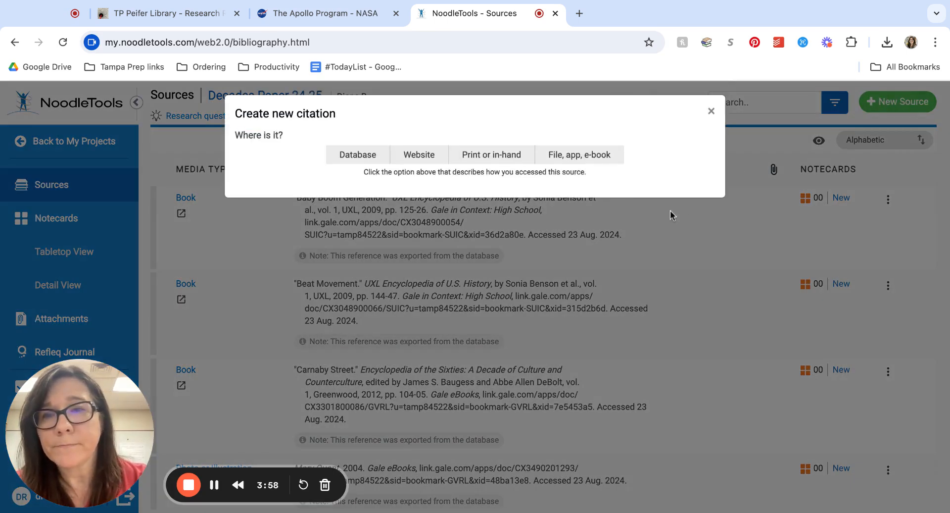
left_click(408, 160)
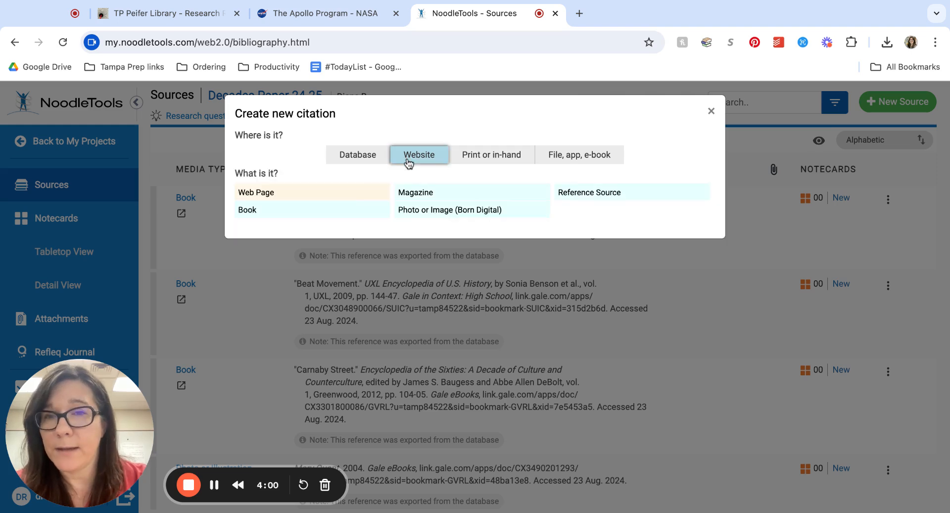
left_click(314, 196)
left_click(302, 256)
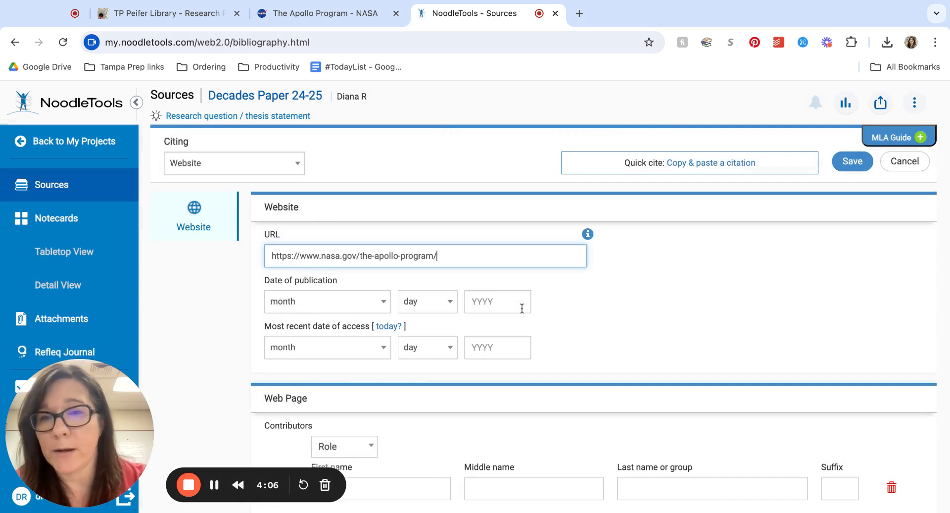
Look through the website citation form to see which date, contributor, page title, website name and publisher details it asks for.
left_click(565, 349)
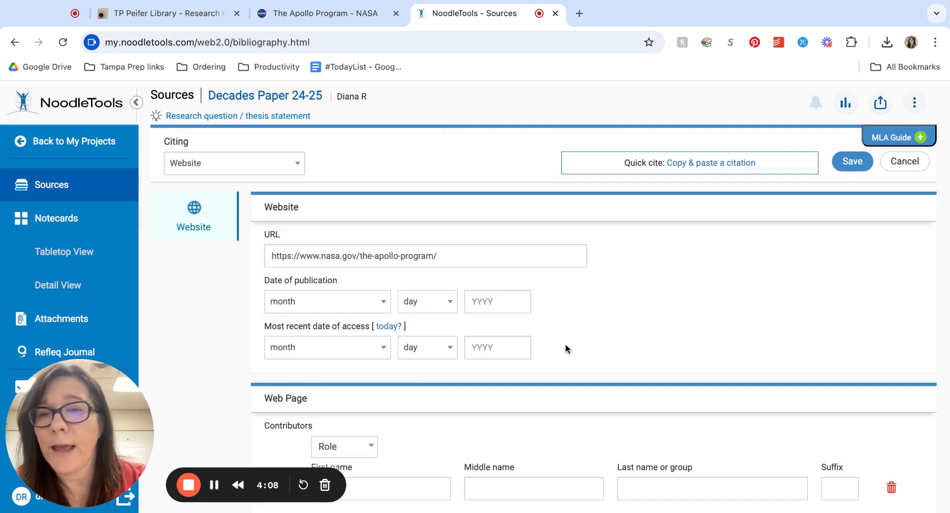
scroll(566, 347, "down", 1)
scroll(565, 347, "up", 1)
scroll(594, 344, "down", 3)
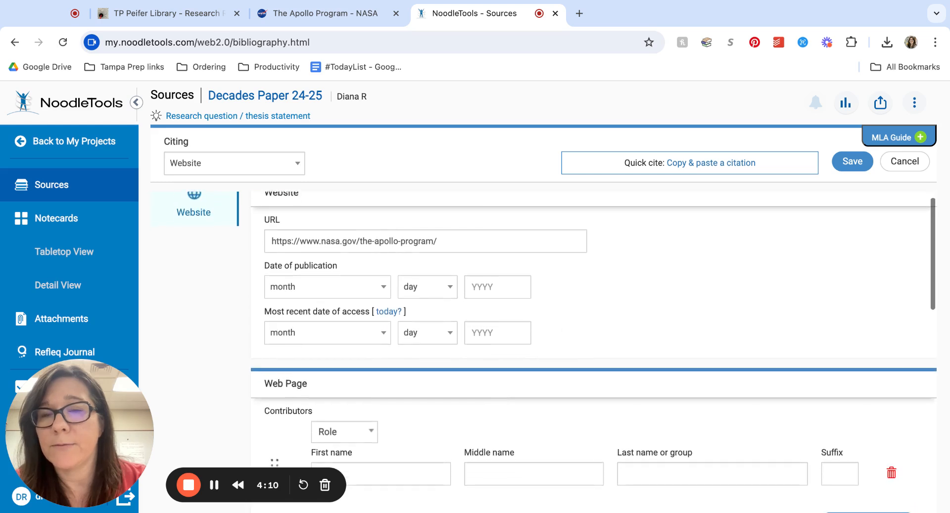
scroll(593, 345, "down", 2)
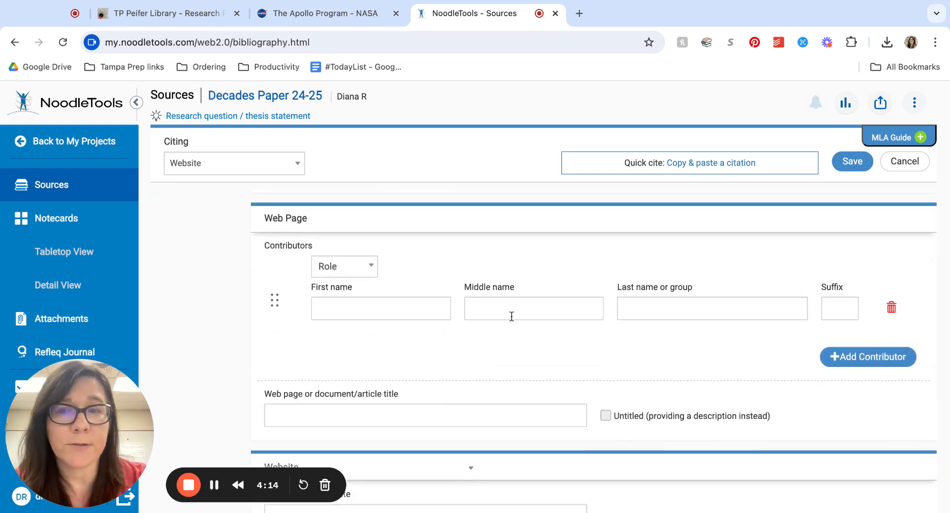
scroll(407, 409, "down", 5)
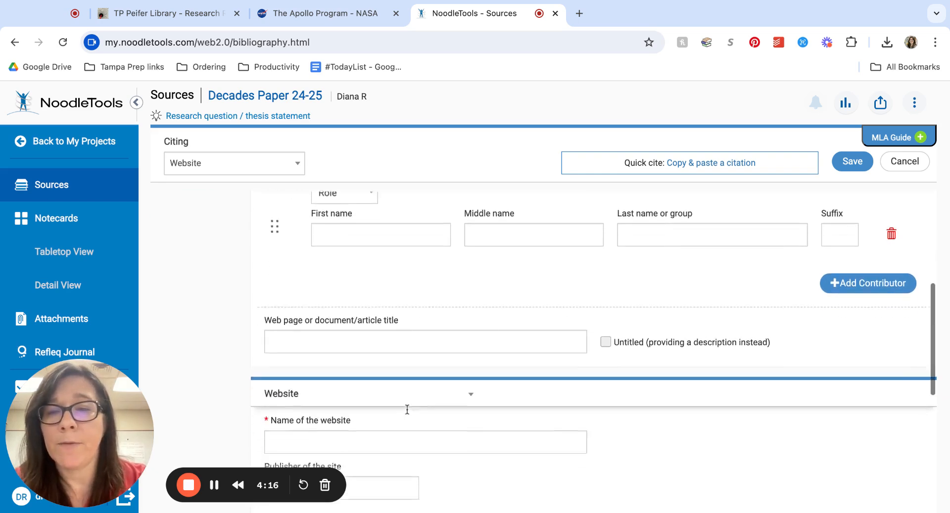
scroll(398, 373, "down", 2)
scroll(399, 373, "up", 5)
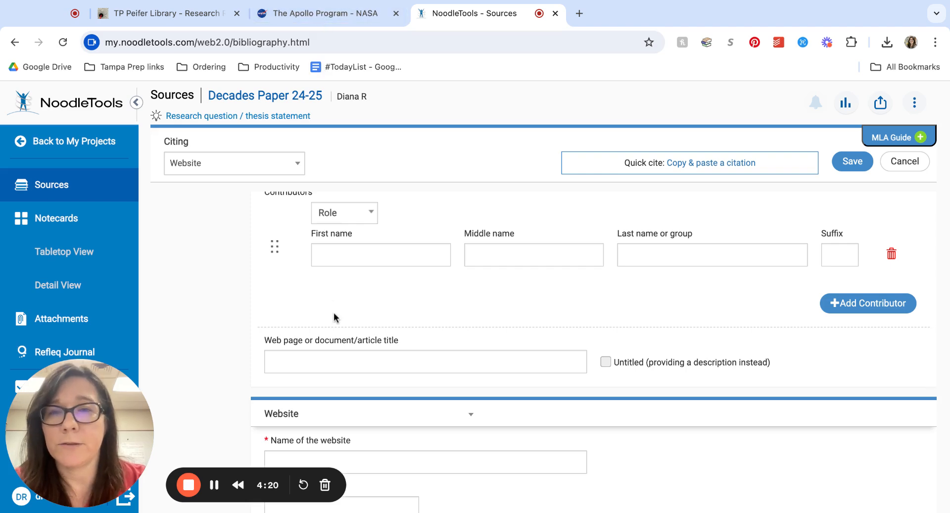
scroll(335, 342, "up", 5)
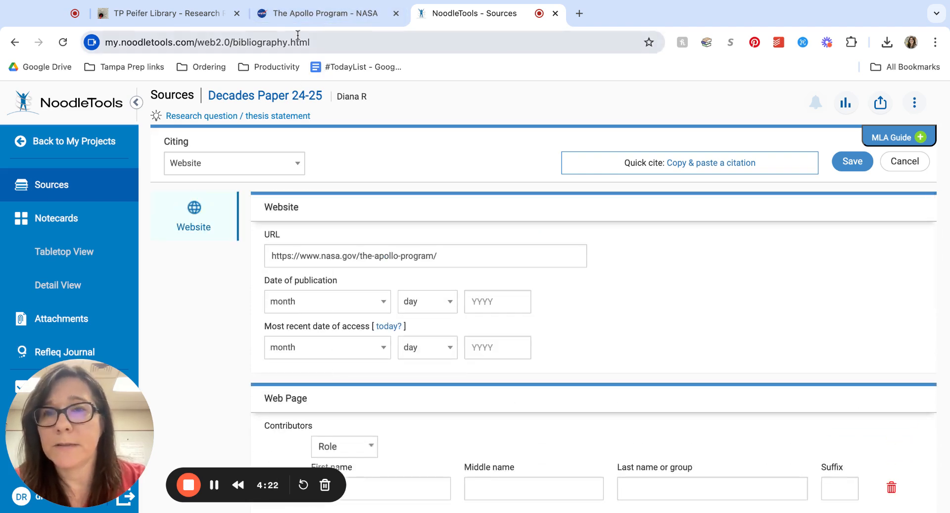
Switch to the NASA Apollo Program page and search it down to the footer for a publication or last-updated date.
left_click(308, 14)
scroll(310, 313, "down", 1)
scroll(311, 315, "down", 3)
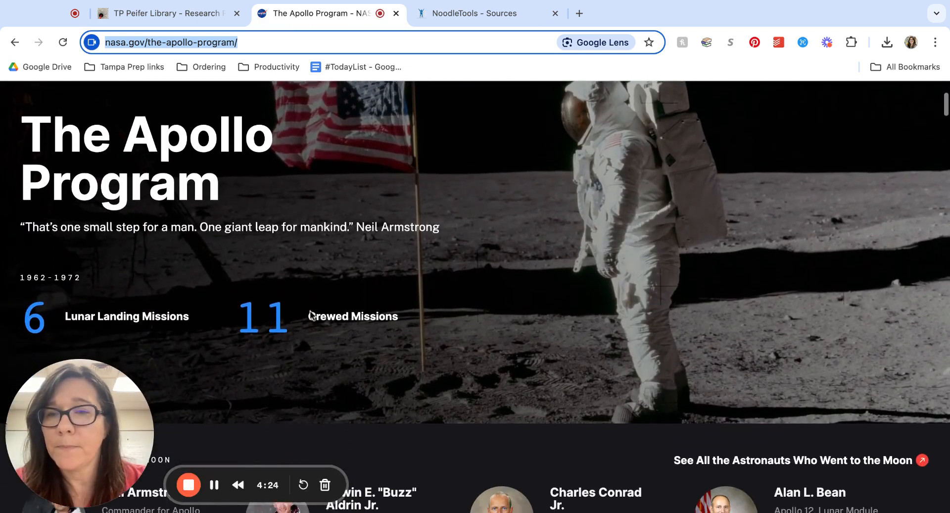
scroll(311, 315, "down", 6)
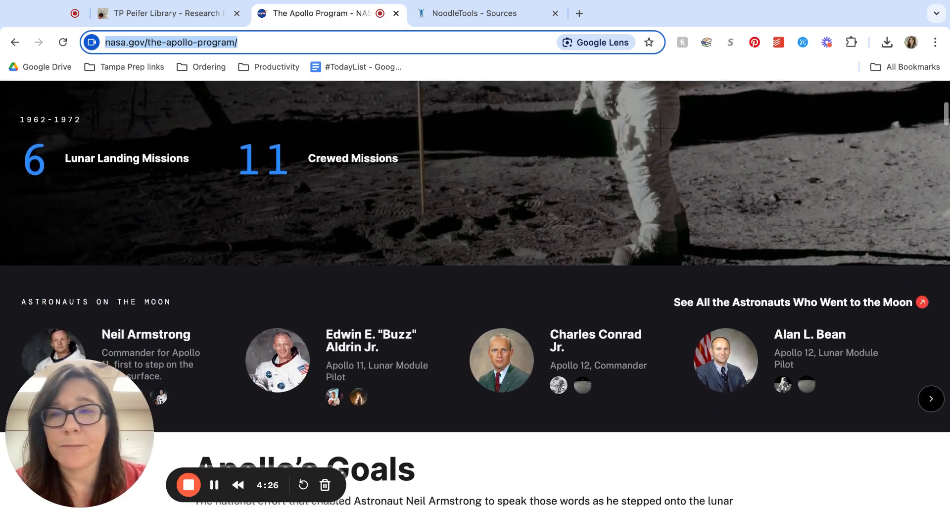
scroll(475, 297, "down", 10)
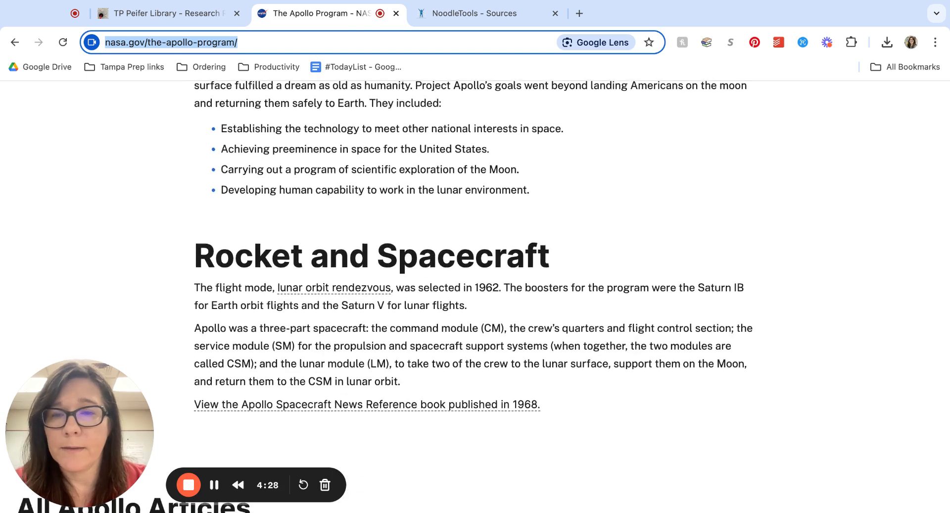
scroll(475, 297, "down", 9)
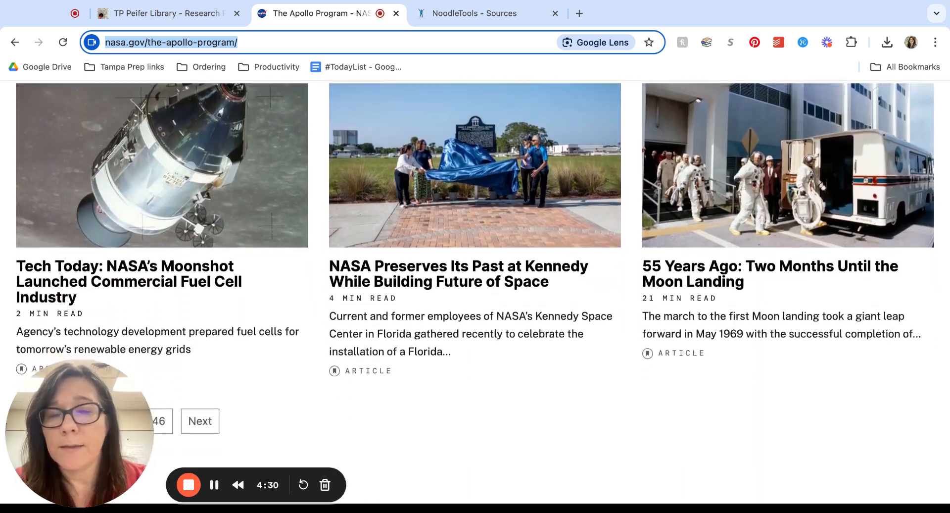
scroll(475, 297, "down", 18)
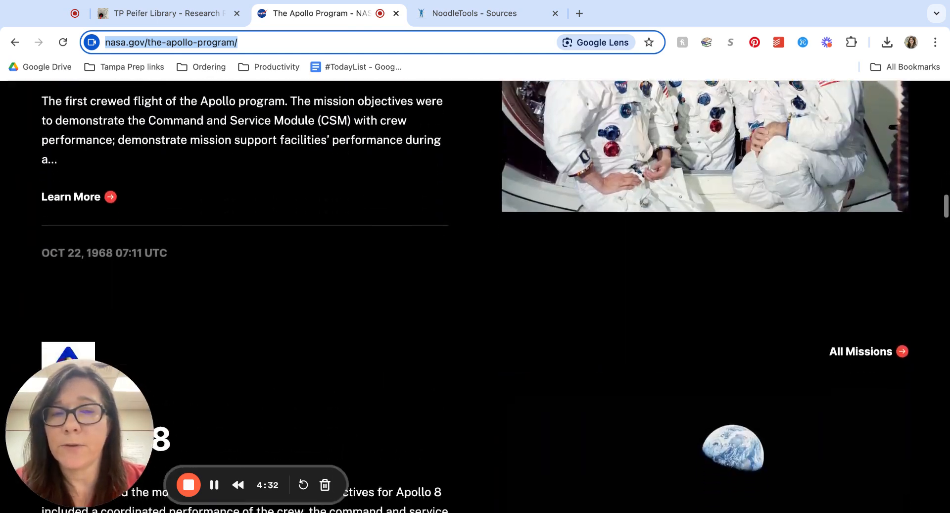
scroll(475, 297, "down", 20)
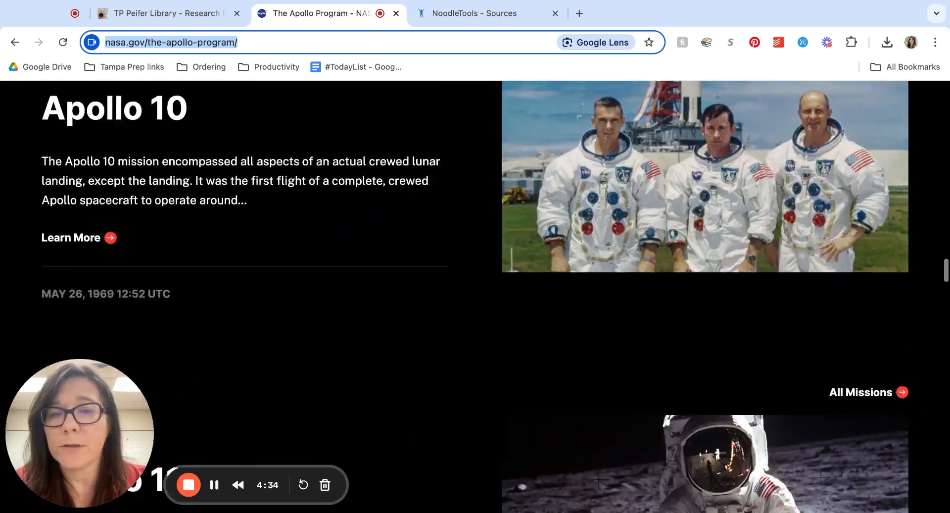
scroll(355, 290, "down", 20)
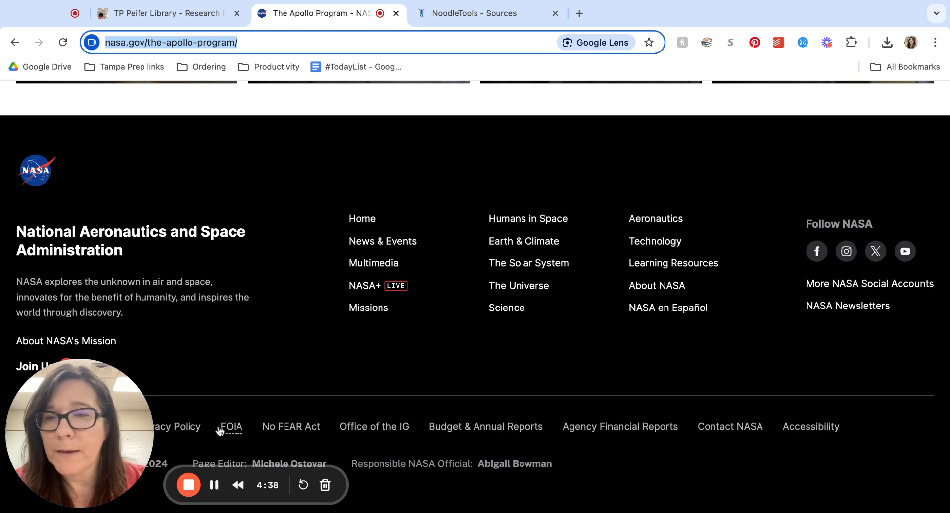
scroll(220, 431, "down", 1)
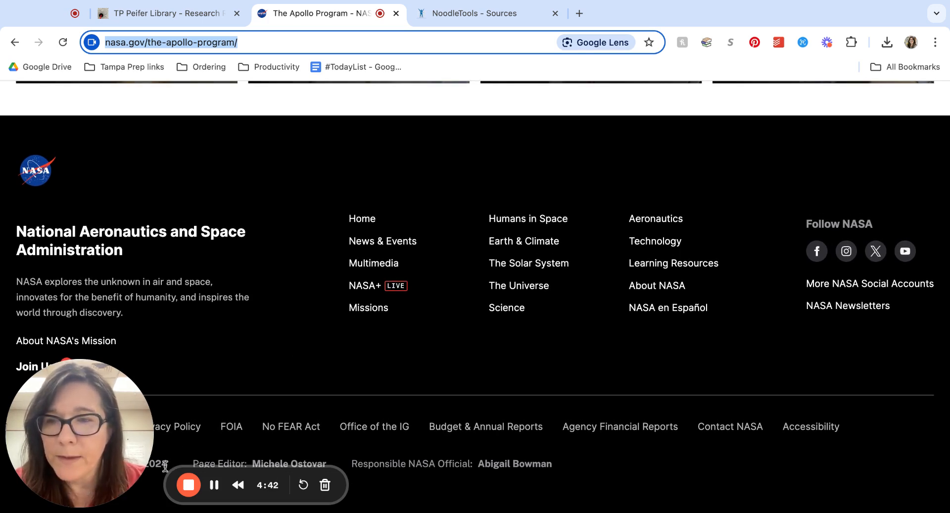
mouse_move(139, 458)
left_mouse_down()
mouse_move(183, 440)
mouse_move(191, 322)
mouse_move(140, 459)
left_mouse_up()
Switch to NoodleTools and set the citation's date of publication to June 20, 2024 and its most recent date of access to today.
left_click(450, 22)
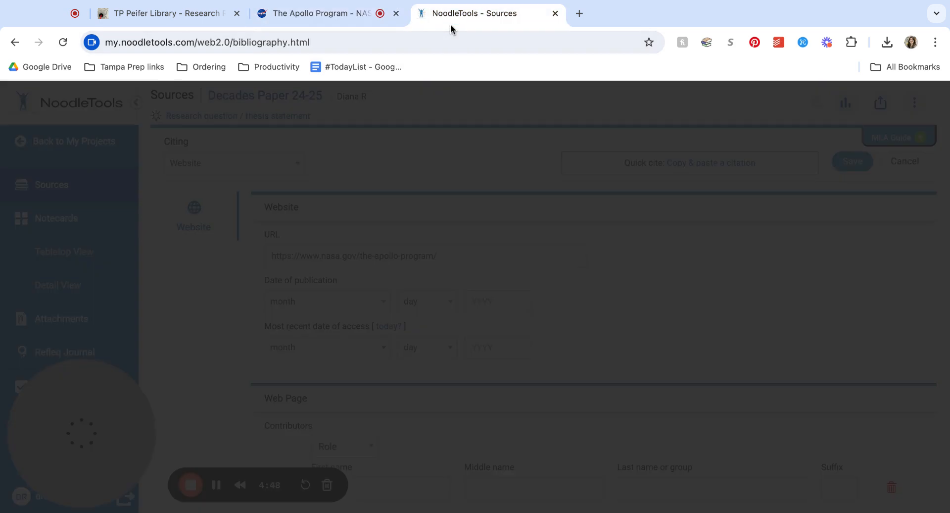
left_click(327, 302)
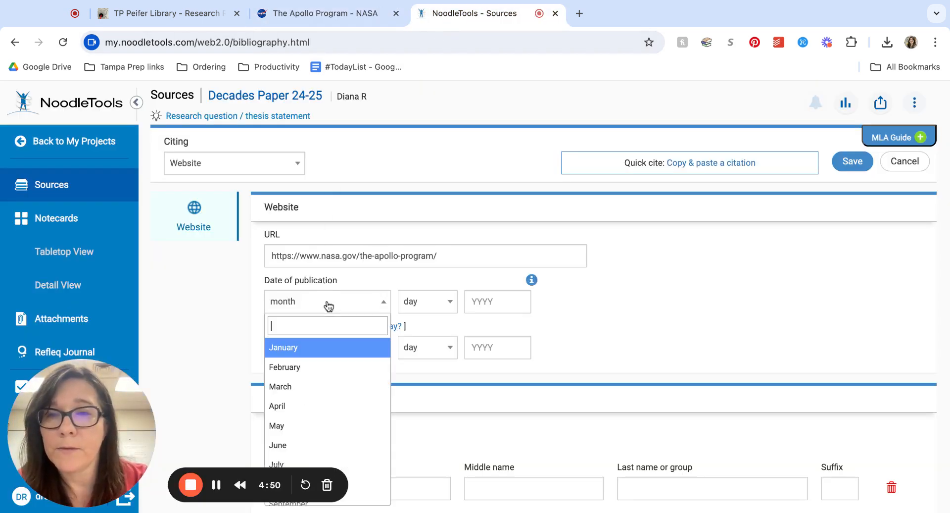
scroll(301, 395, "down", 1)
left_click(295, 419)
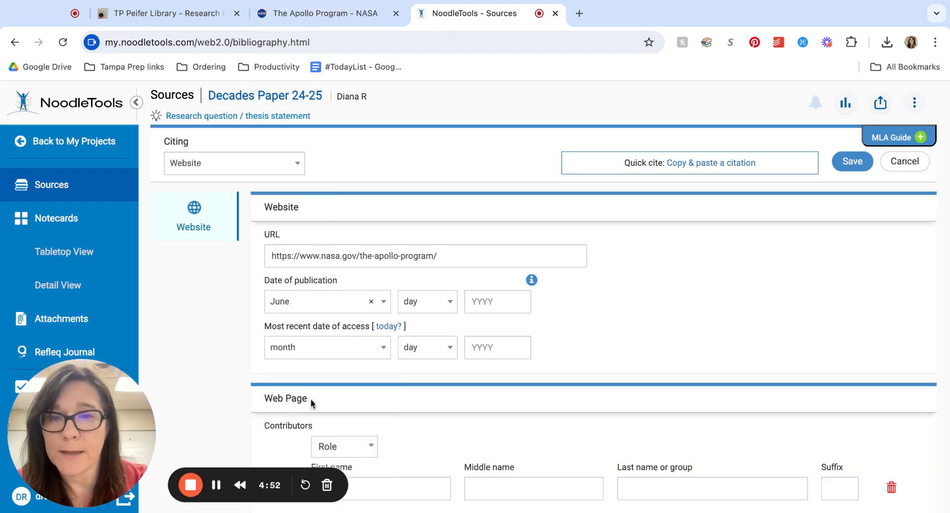
left_click(451, 304)
type("20")
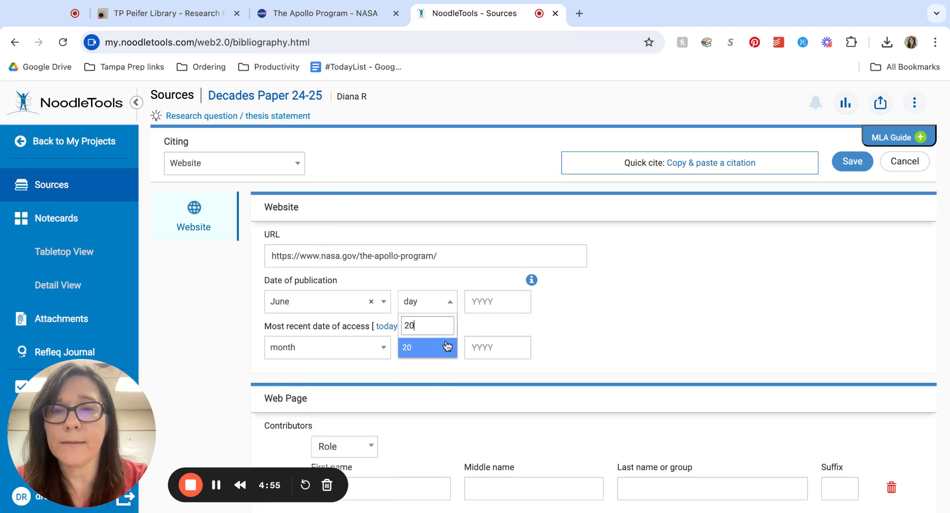
left_click(488, 293)
left_click(452, 306)
type("20")
key("Return")
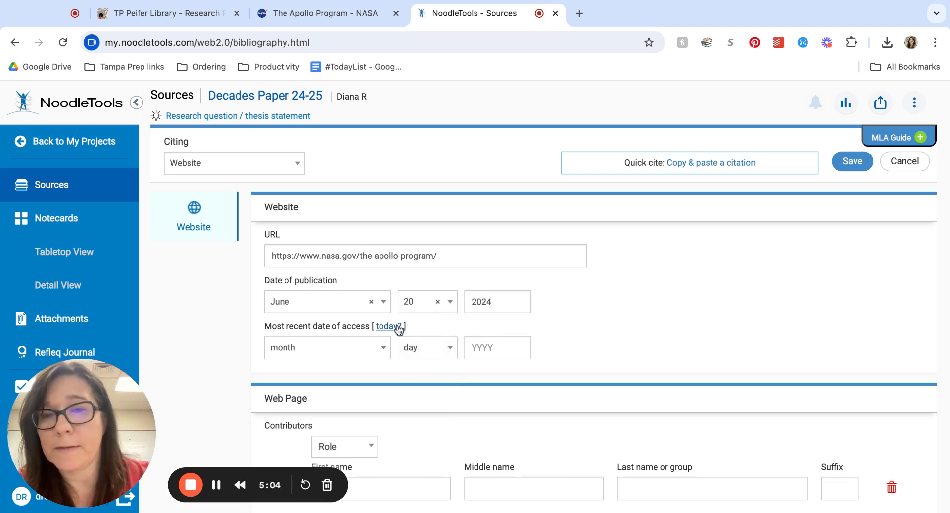
scroll(501, 398, "down", 3)
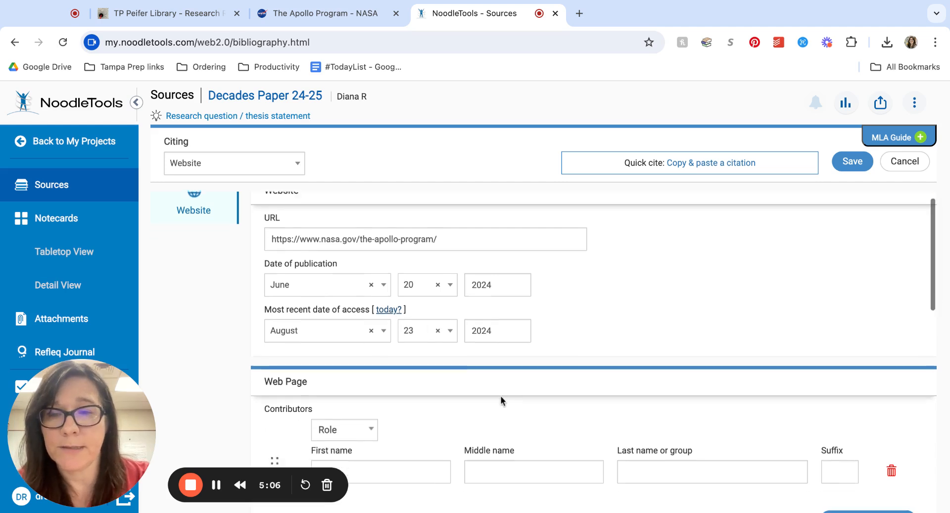
Switch to the NASA page and search it from the heading down to the footer for an author or page editor.
left_click(280, 10)
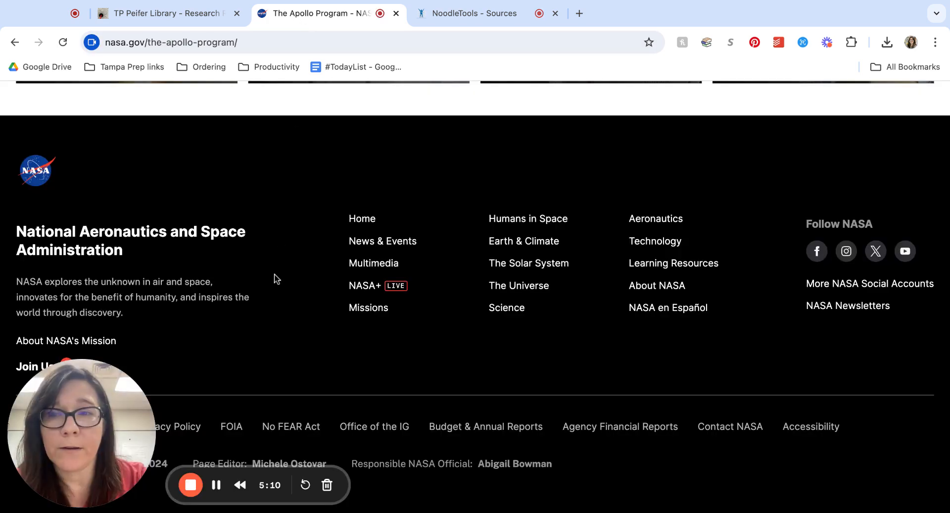
scroll(277, 279, "up", 2)
scroll(277, 278, "down", 3)
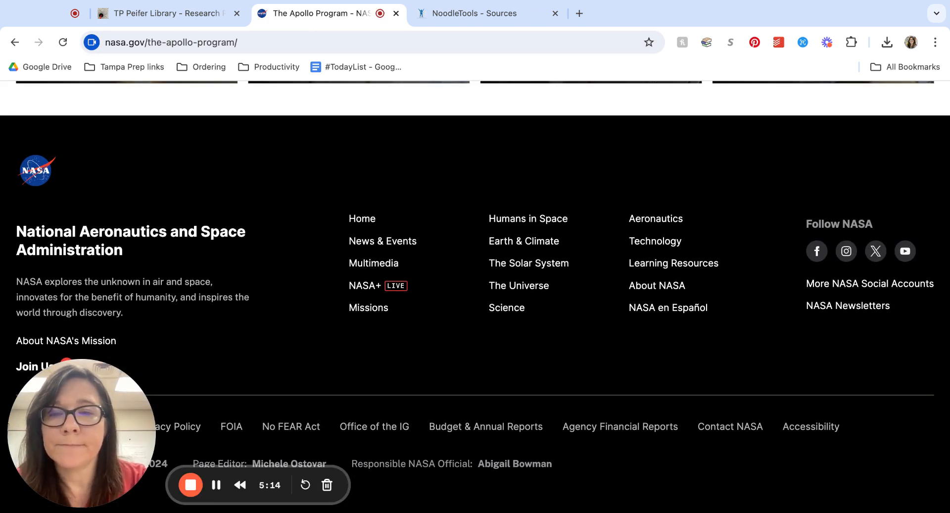
scroll(475, 297, "up", 20)
scroll(475, 296, "up", 20)
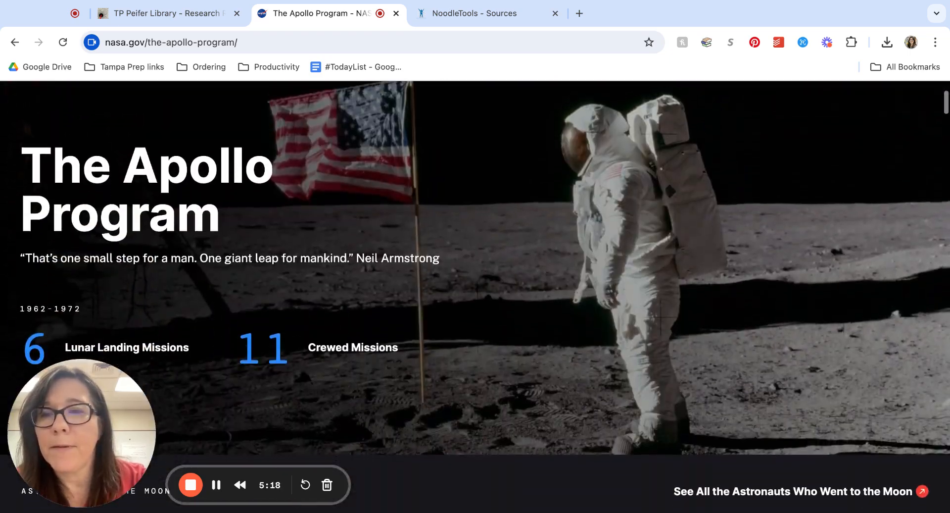
scroll(475, 297, "down", 5)
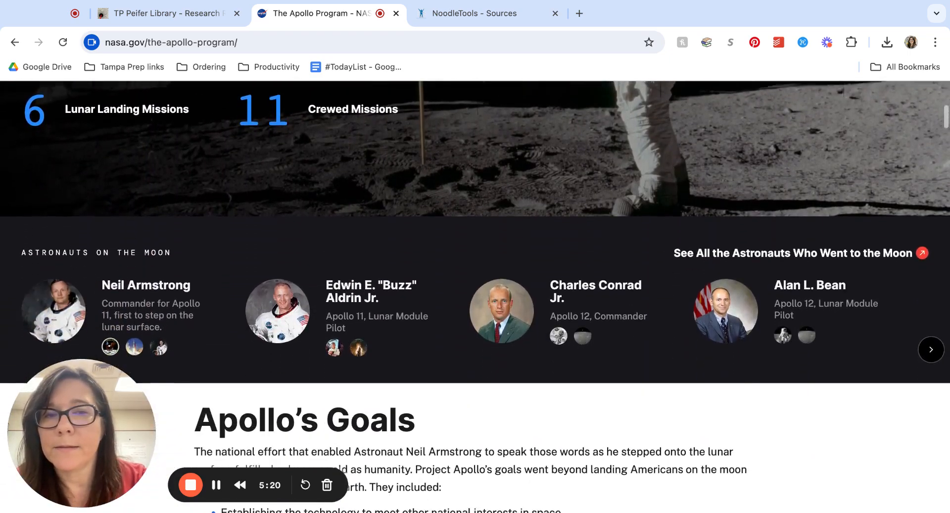
scroll(475, 297, "down", 20)
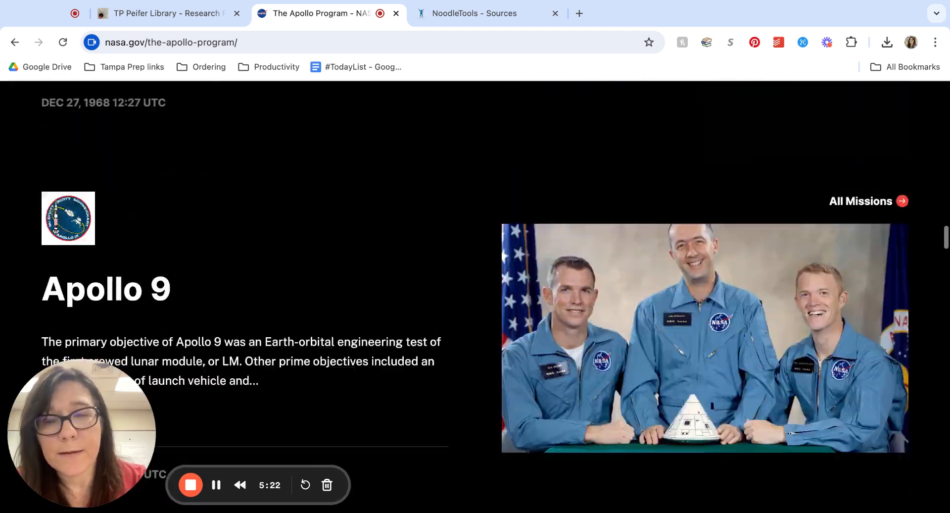
scroll(475, 297, "down", 20)
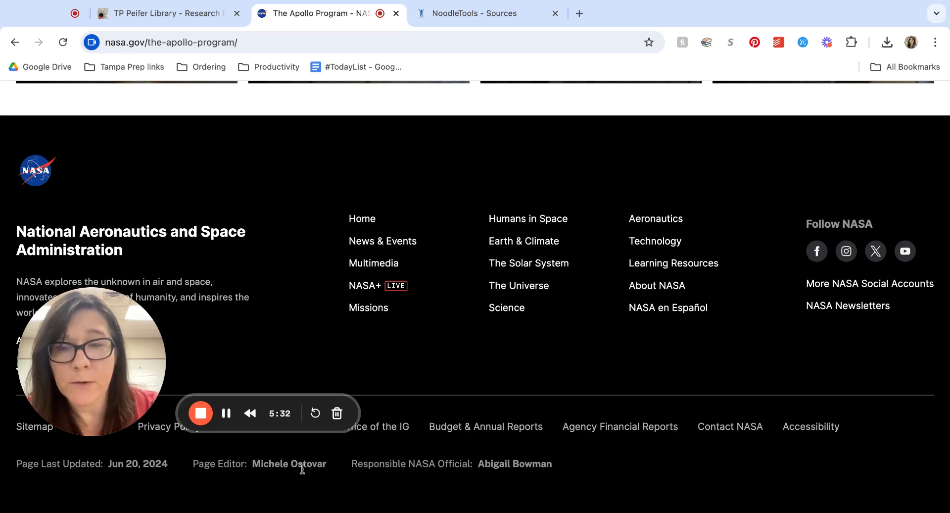
Copy the page editor's name from the footer, switch to NoodleTools and enter the first and last name as a contributor with role Editor.
triple_click(327, 463)
key("super+c")
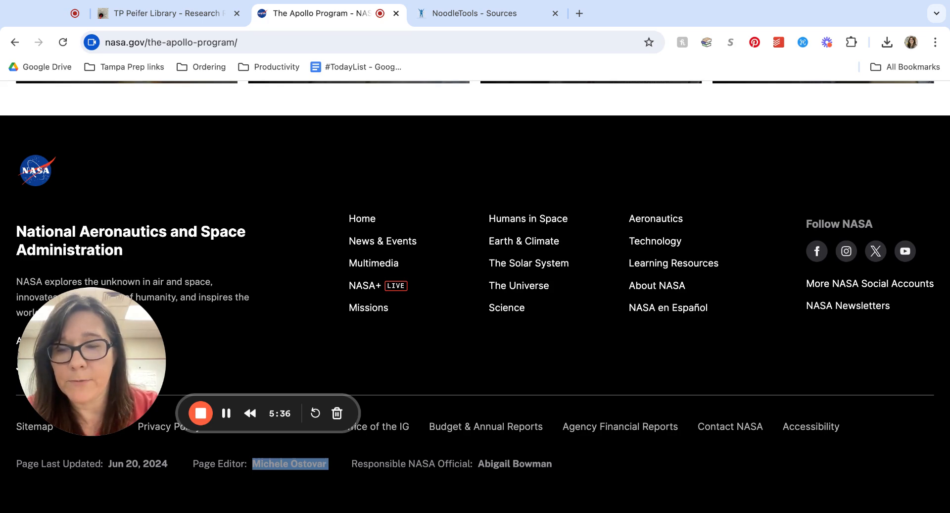
left_click(460, 7)
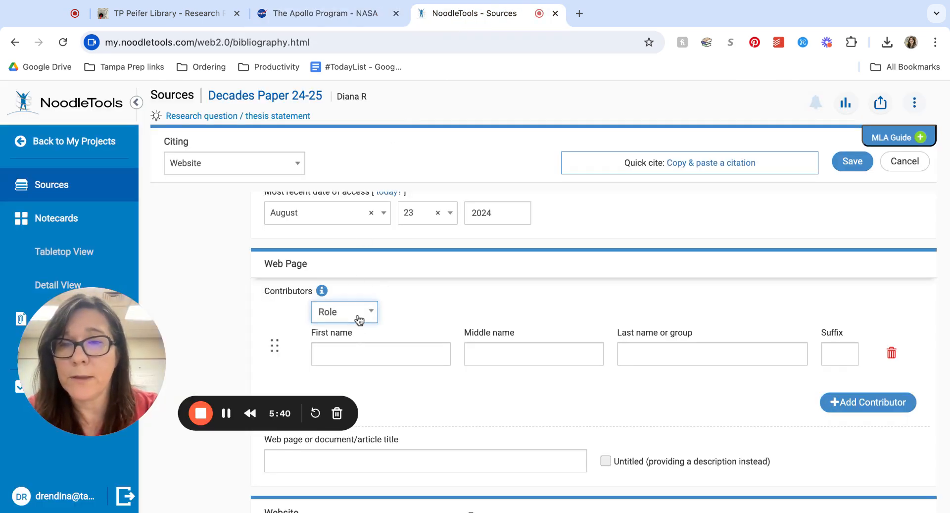
left_click(384, 356)
key("super+v")
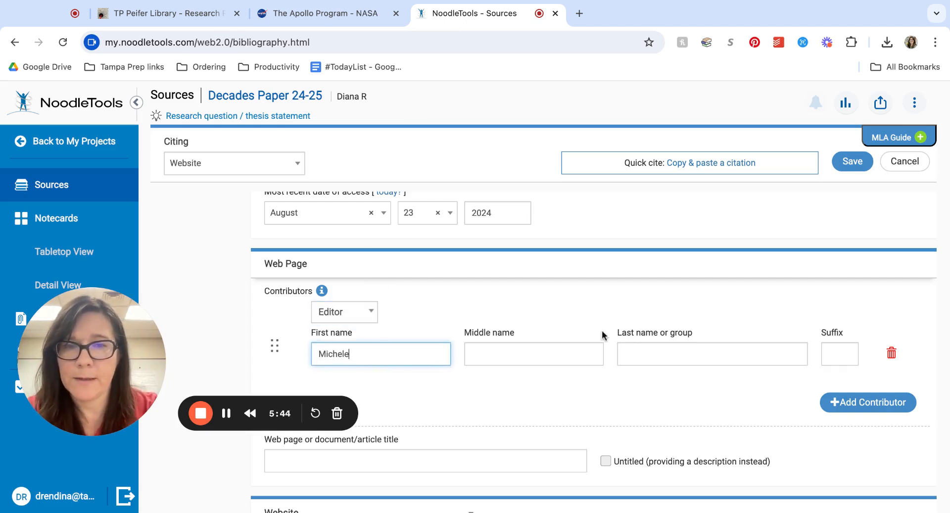
left_click(636, 348)
type("Ostovar")
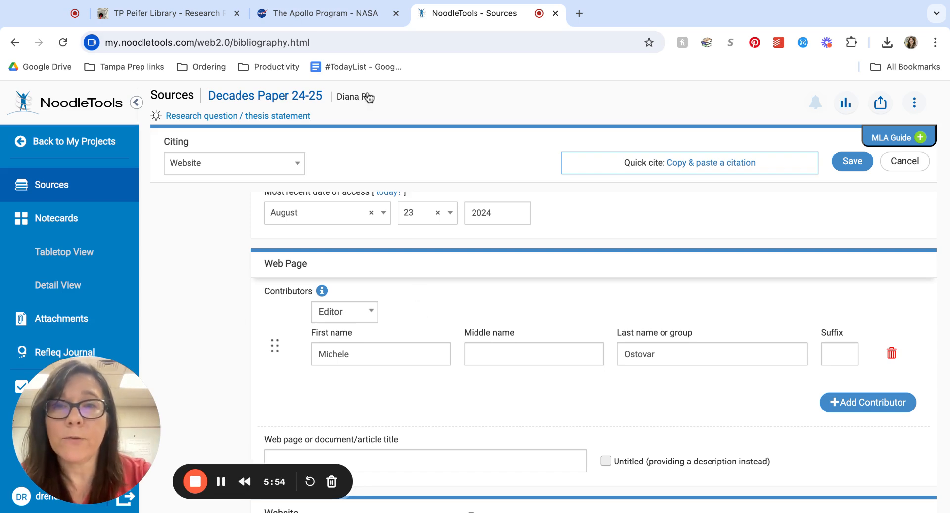
Switch to the NASA page and examine its main heading for the web page title.
left_click(345, 18)
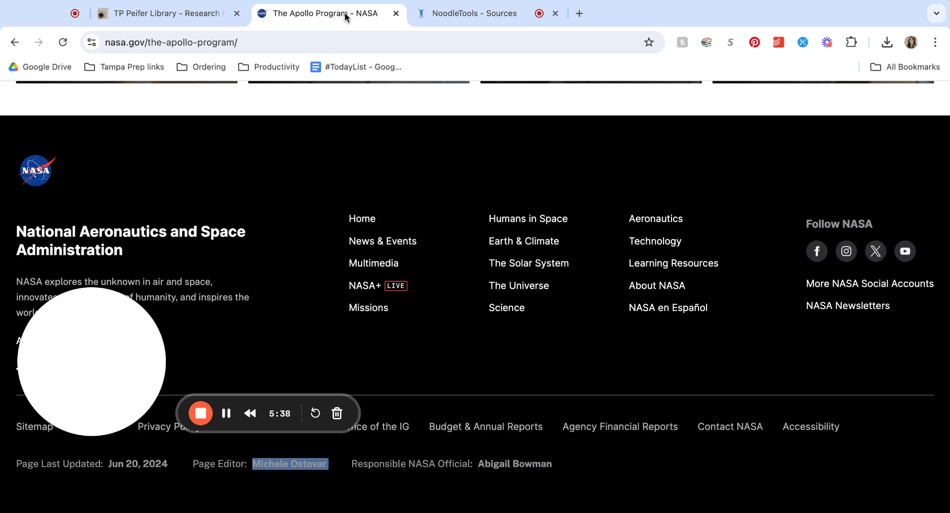
scroll(304, 192, "up", 10)
scroll(304, 193, "up", 20)
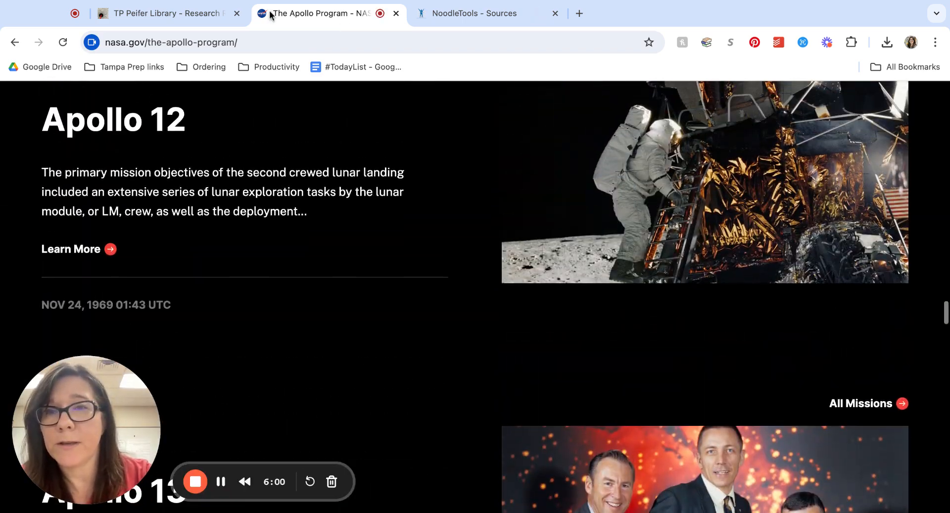
scroll(289, 358, "up", 20)
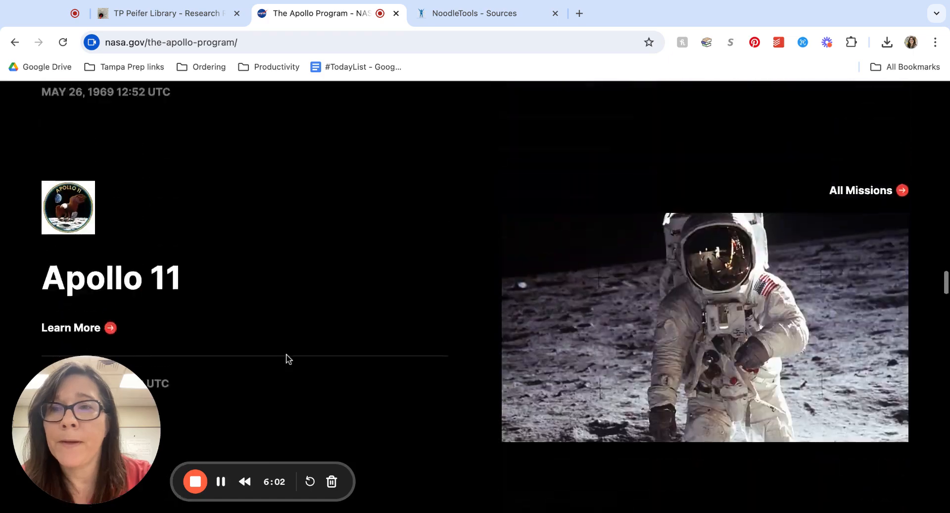
scroll(197, 346, "up", 15)
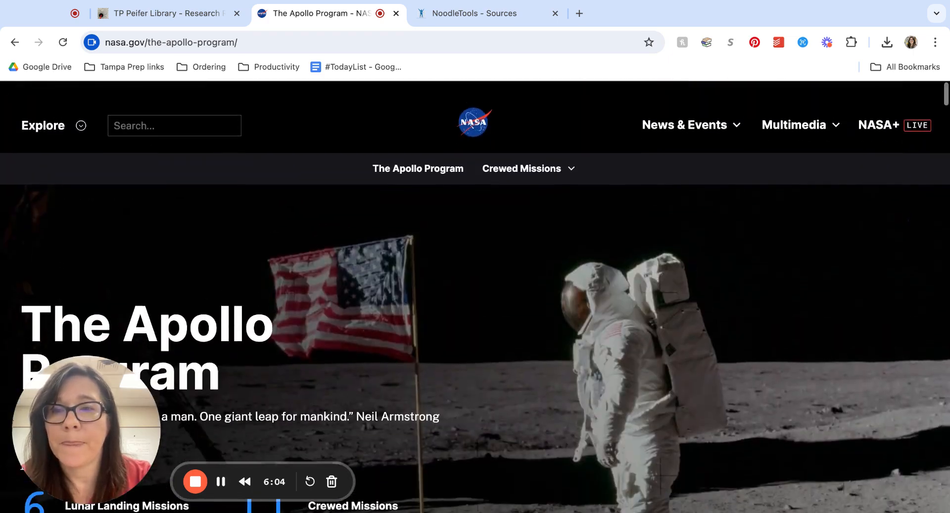
scroll(197, 346, "down", 3)
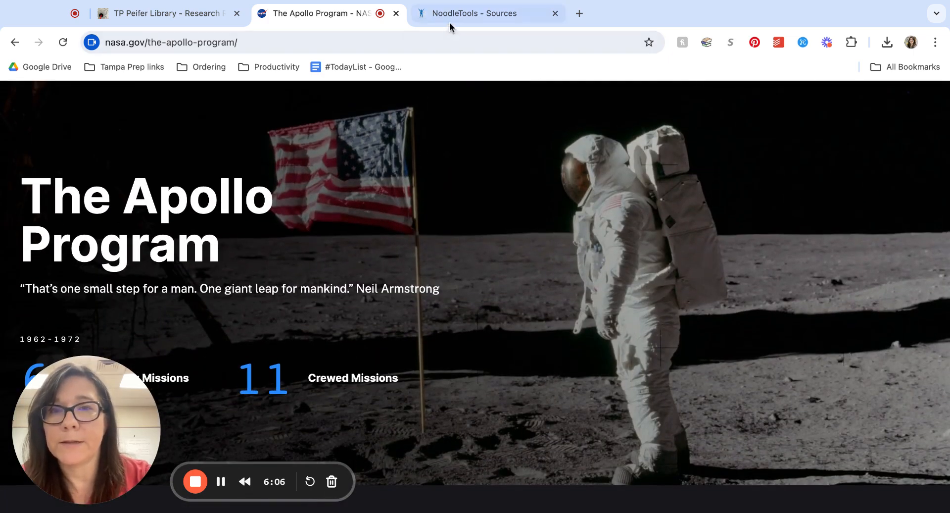
Switch to NoodleTools and enter The Apollo Program as the citation's web page or document title.
left_click(450, 15)
left_click(414, 454)
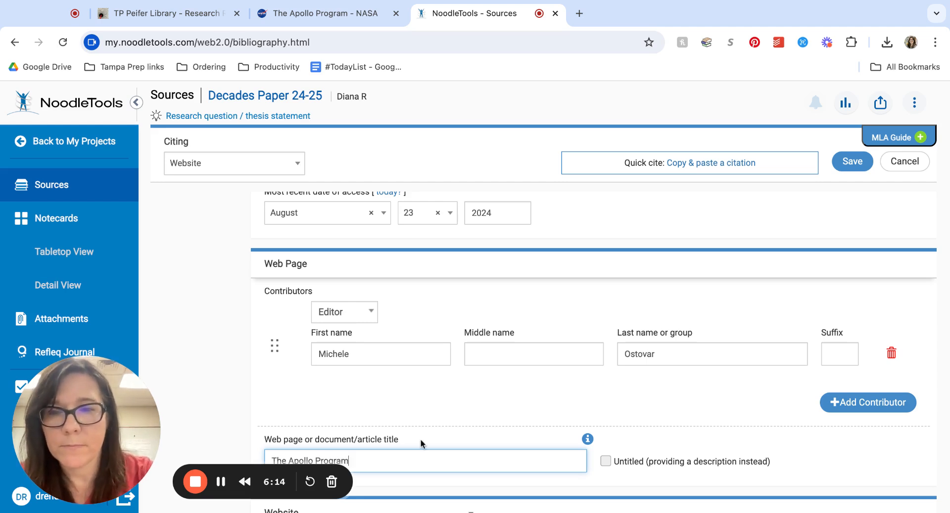
left_click(510, 402)
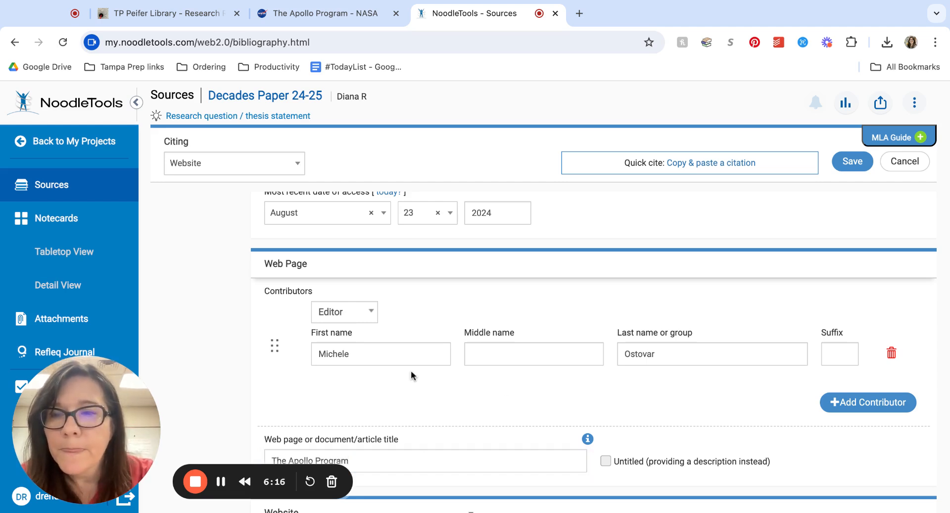
Enter NASA as both the name of the website and the publisher of the site.
scroll(211, 451, "down", 4)
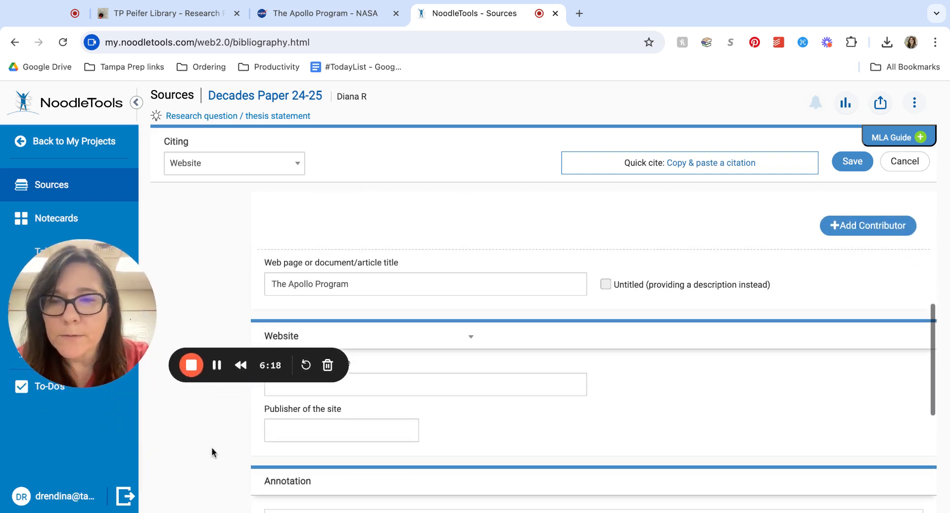
scroll(431, 416, "down", 2)
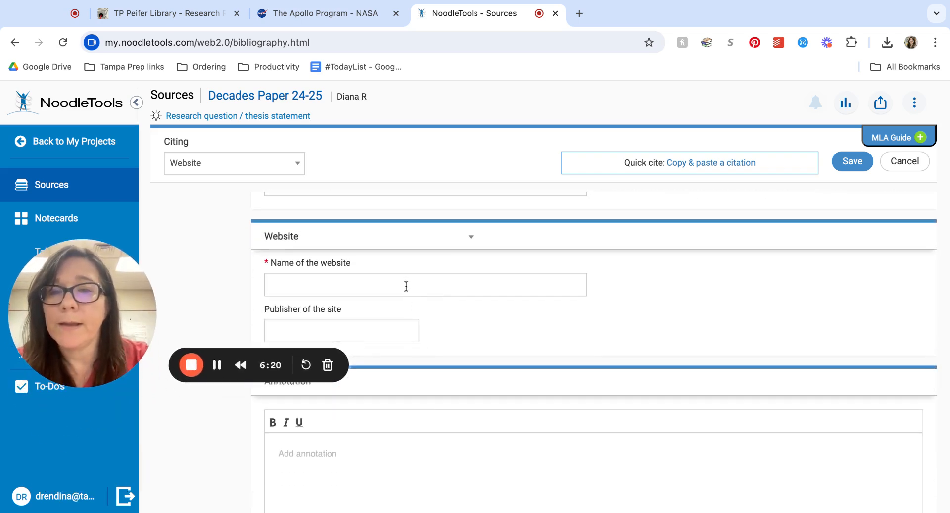
left_click(405, 287)
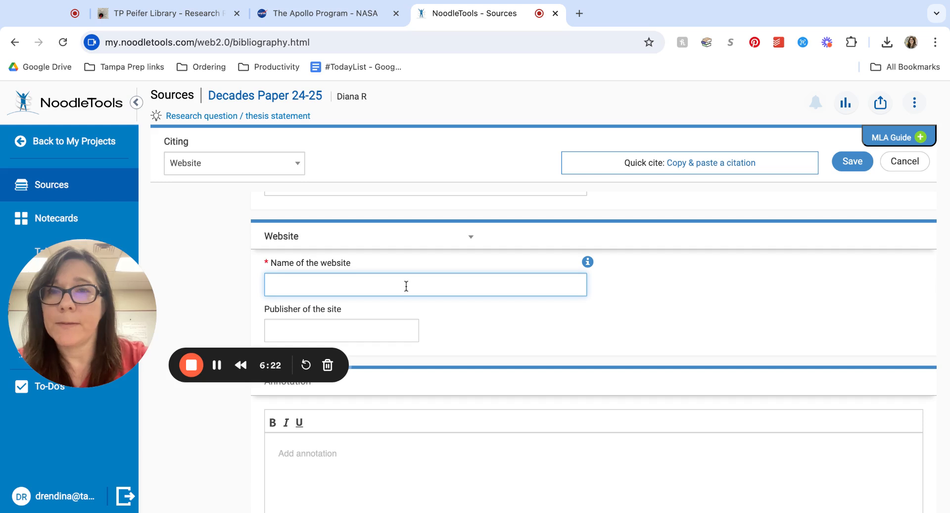
type("NASA")
left_click(415, 331)
type("NASA")
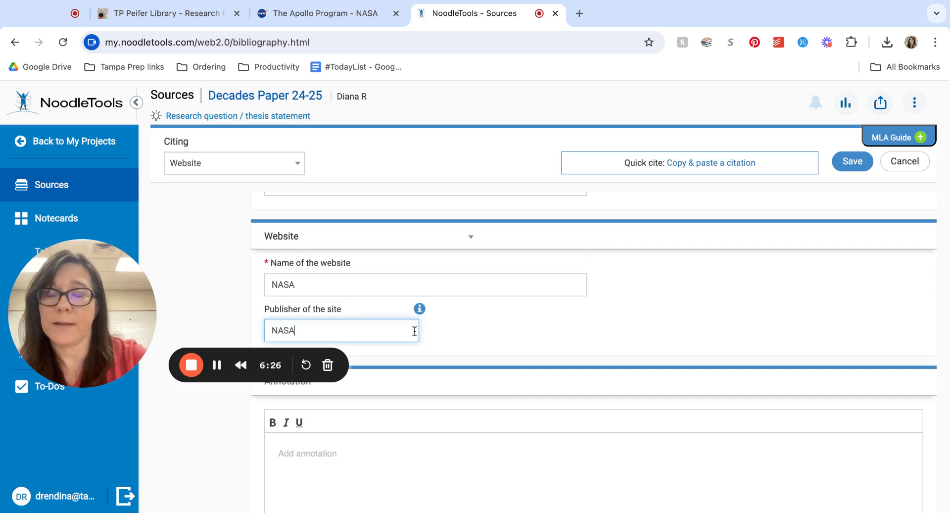
left_click_drag(140, 299, 149, 418)
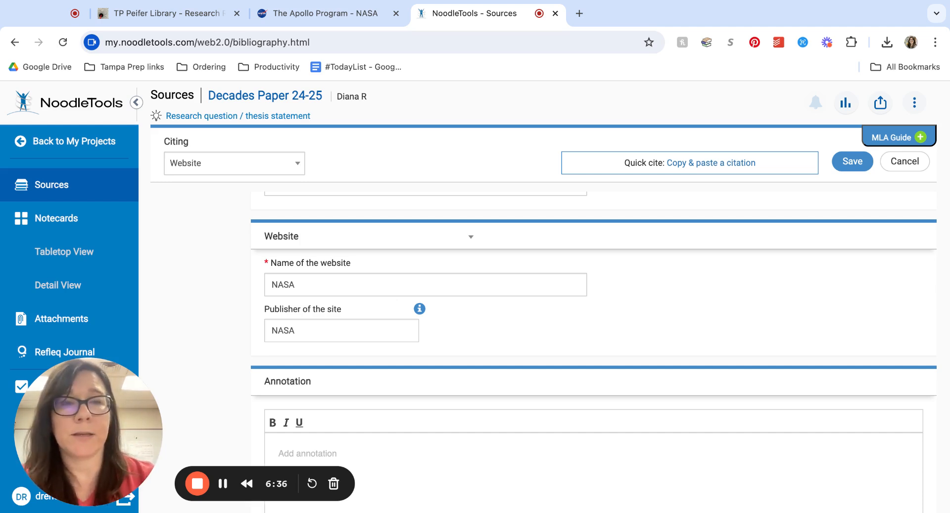
Save the citation and check the new Website entry for The Apollo Program in the project's source list.
scroll(511, 329, "up", 5)
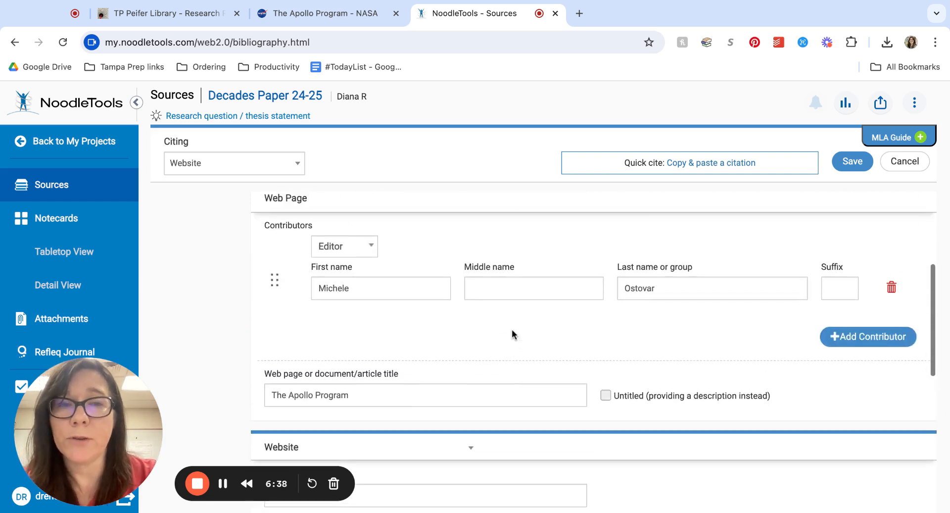
left_click(849, 162)
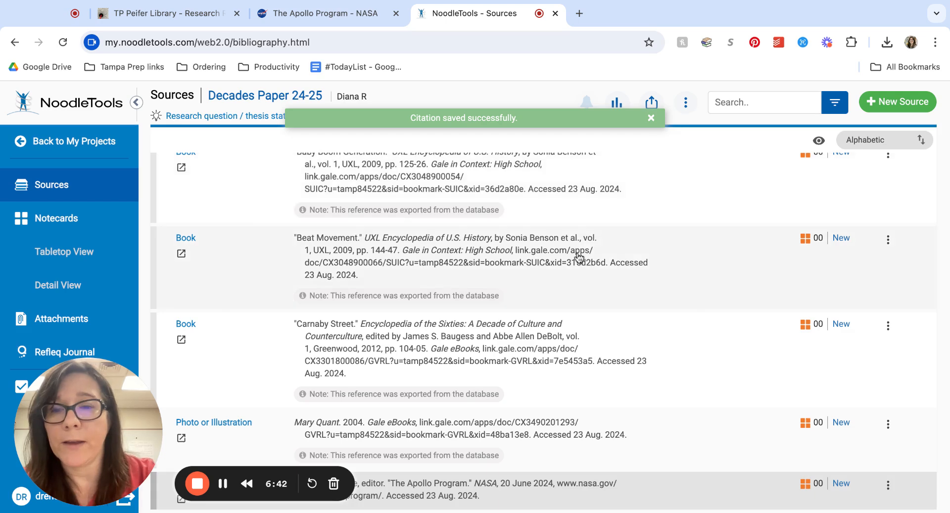
scroll(528, 366, "up", 1)
scroll(527, 367, "down", 1)
scroll(440, 389, "down", 1)
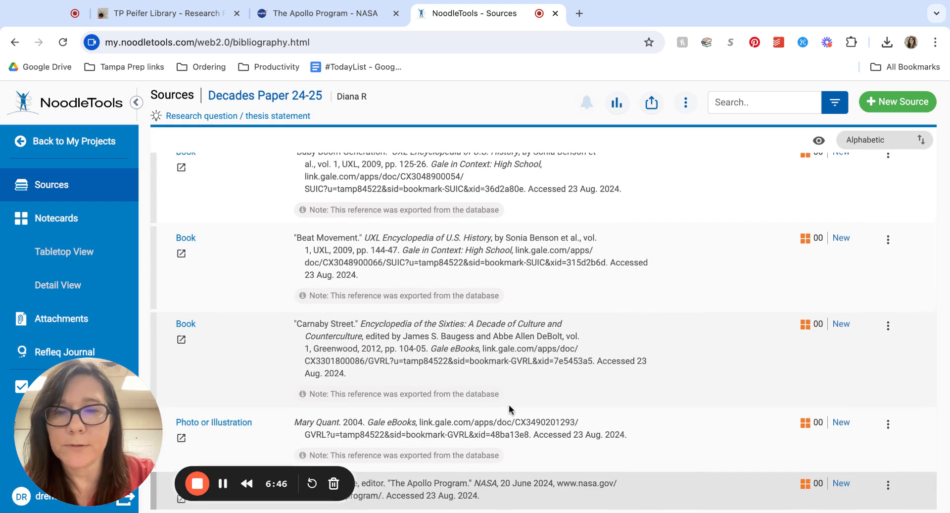
left_click_drag(115, 397, 158, 266)
scroll(439, 346, "down", 1)
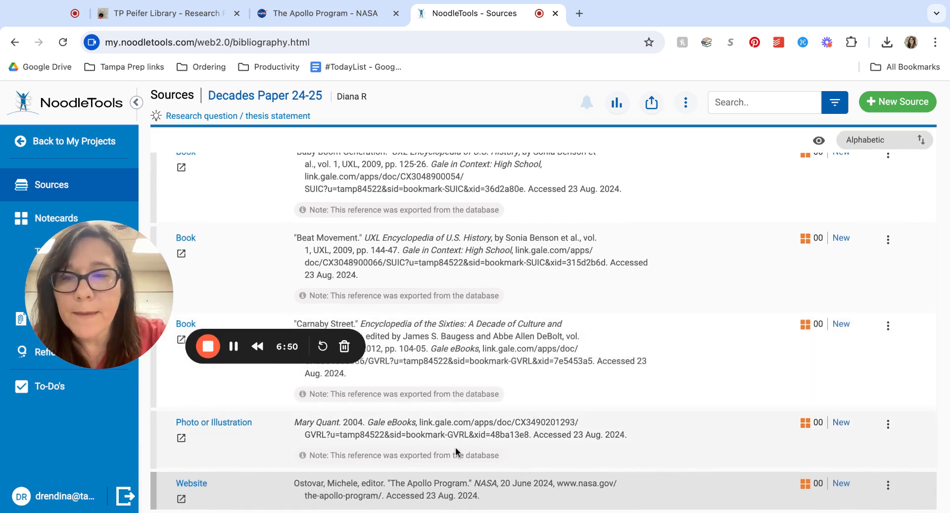
mouse_move(187, 512)
left_mouse_down()
mouse_move(187, 463)
mouse_move(187, 511)
left_mouse_up()
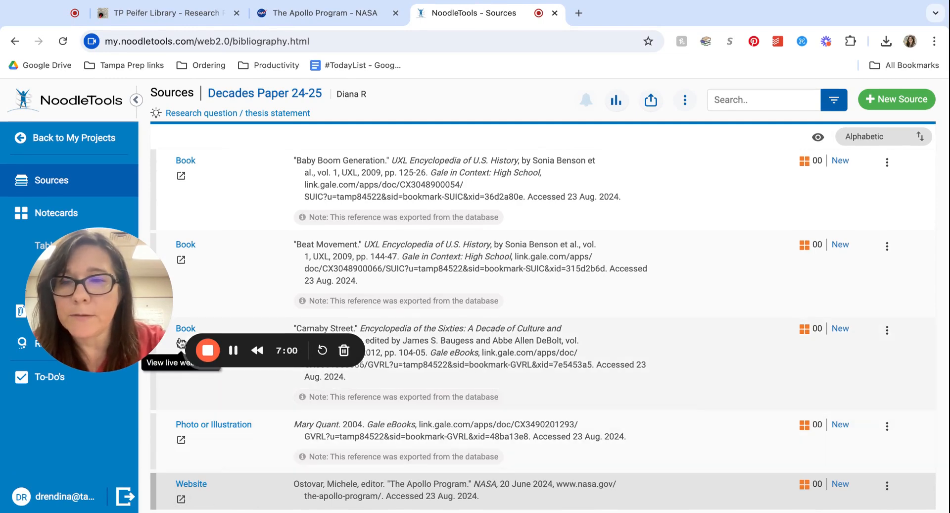
Switch to the NASA page, return to its Google results and rerun the search as apollo space missions site:.edu.
left_click(334, 17)
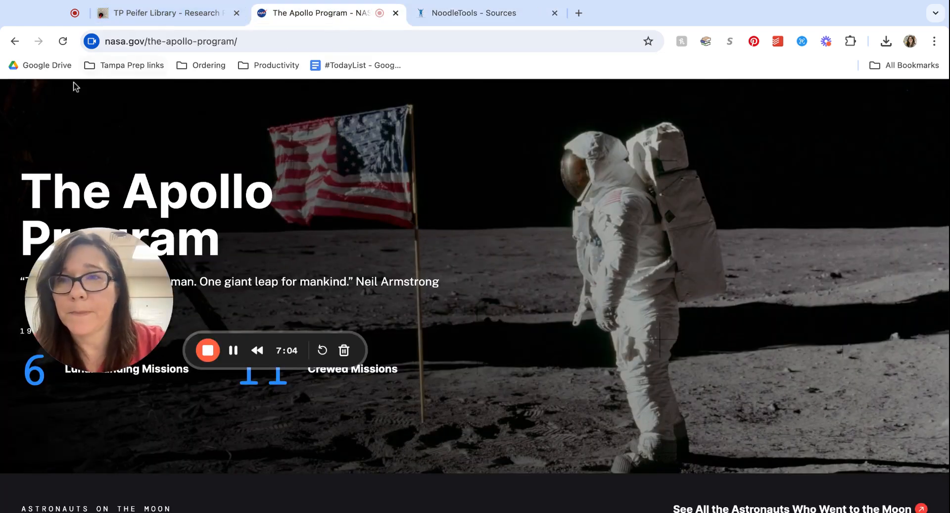
left_click_drag(135, 307, 135, 424)
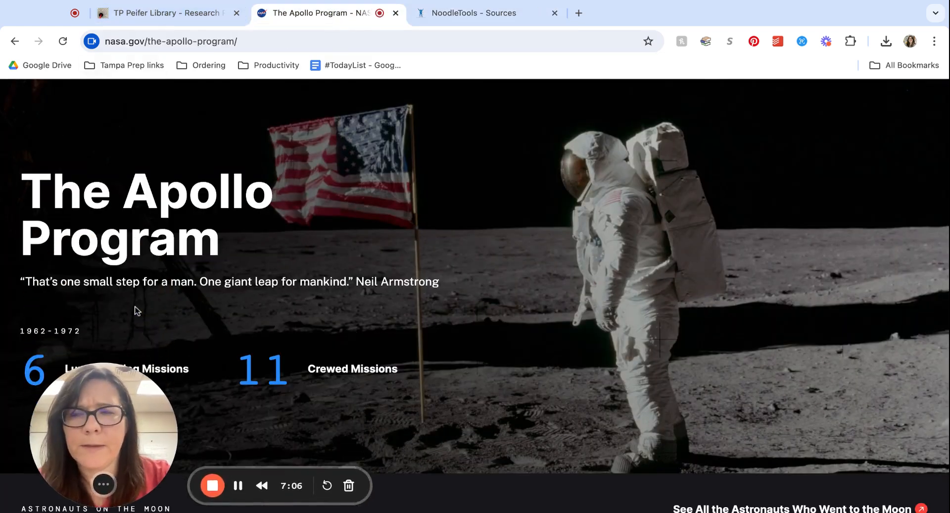
left_click(16, 41)
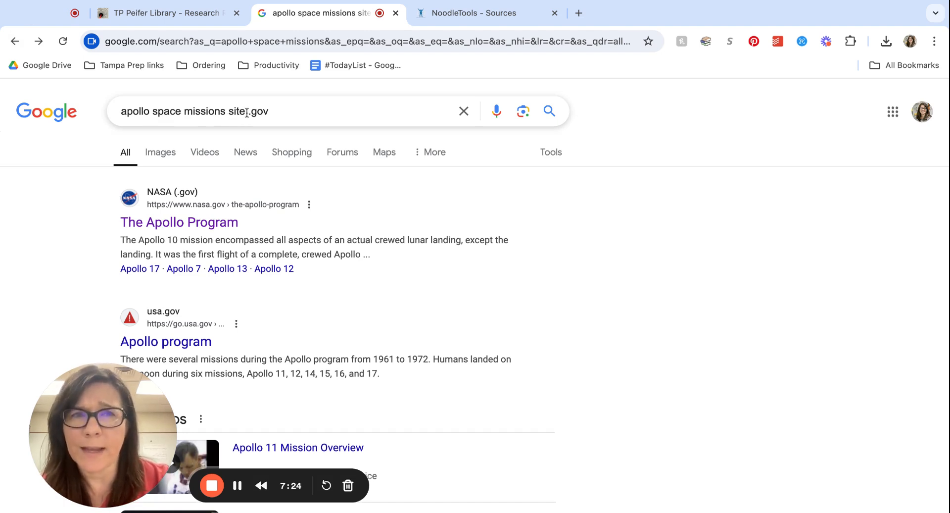
left_click(282, 113)
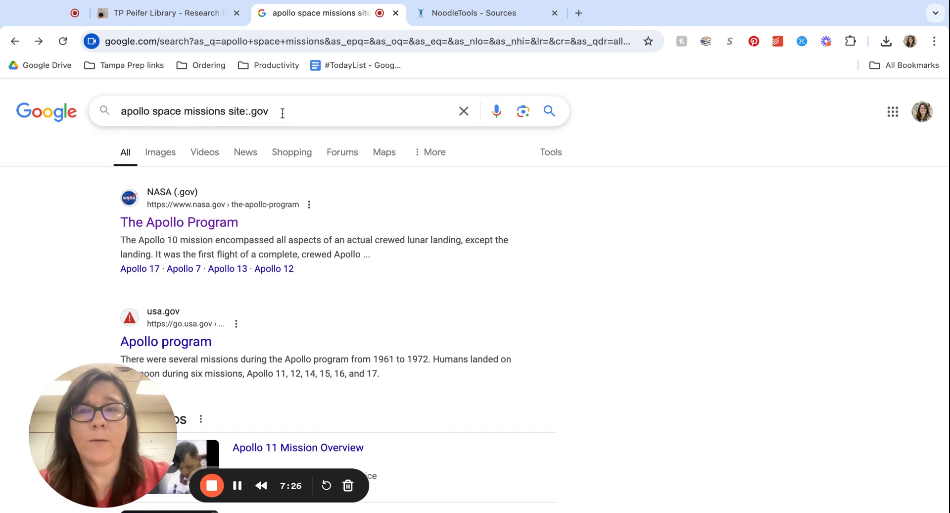
key("BackSpace")
key("BackSpace")
key("BackSpace")
type("edu")
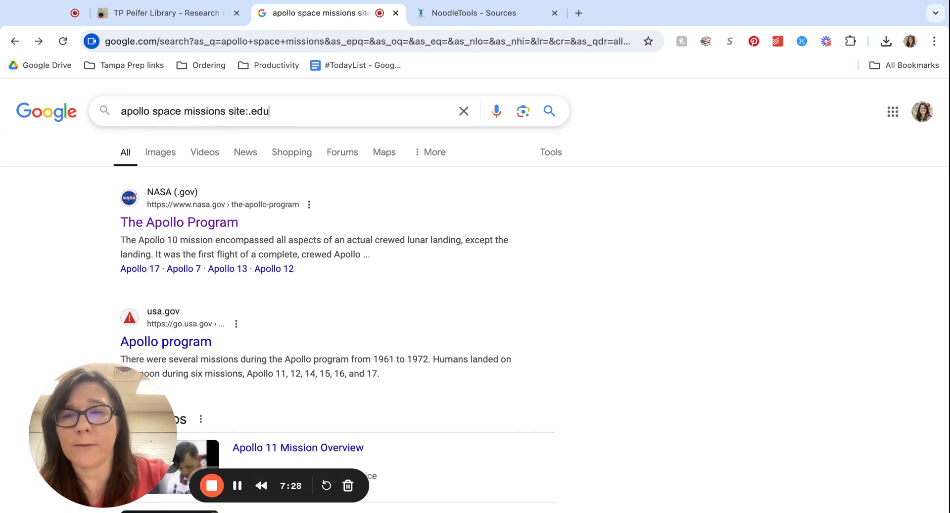
key("Return")
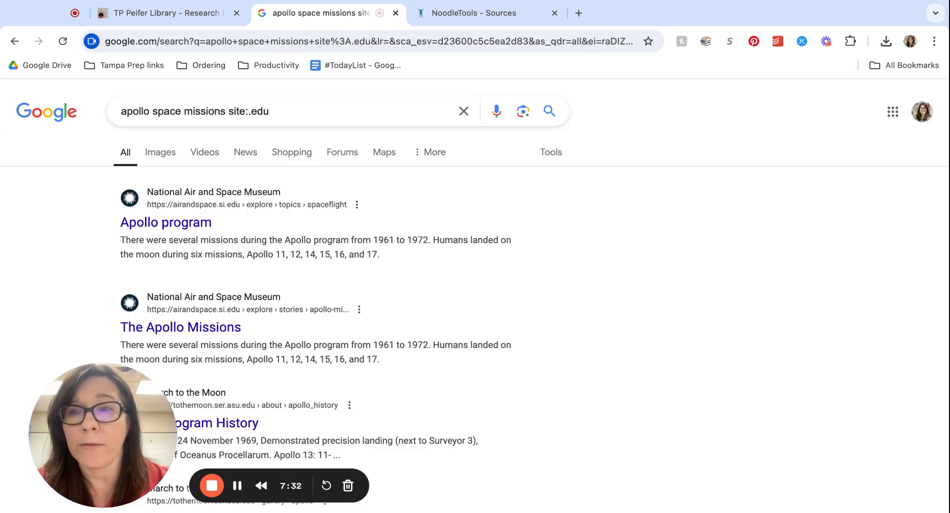
Look through the .edu search results and open the National Air and Space Museum's Apollo program page.
scroll(289, 269, "down", 5)
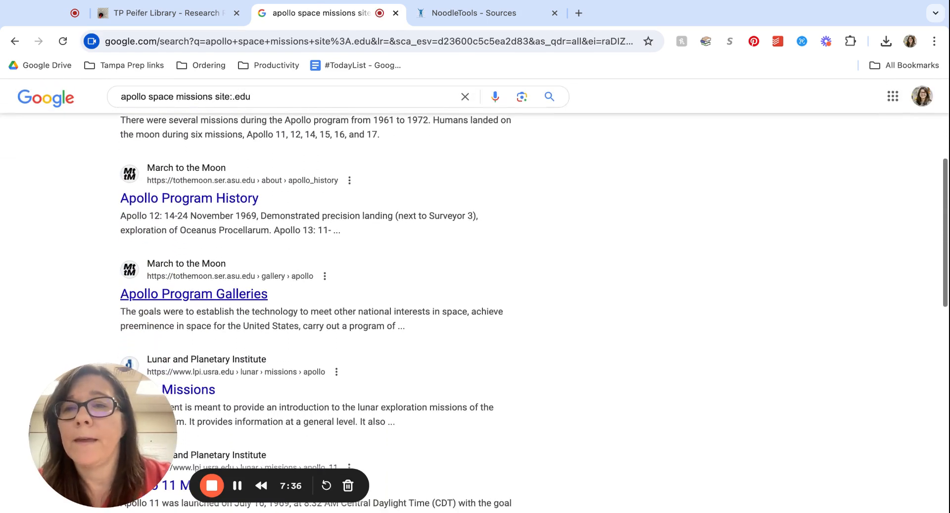
scroll(198, 294, "down", 2)
scroll(198, 294, "down", 3)
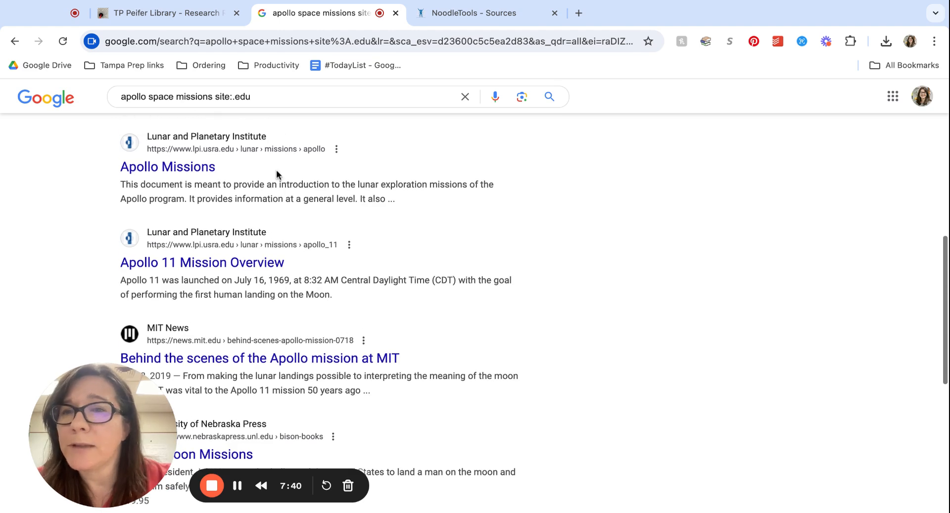
scroll(277, 188, "down", 4)
scroll(273, 182, "down", 4)
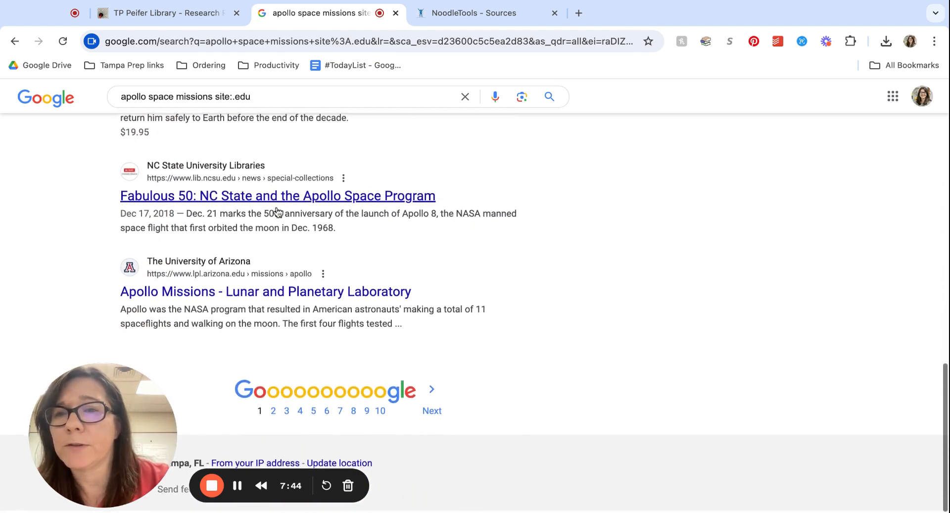
scroll(475, 295, "up", 15)
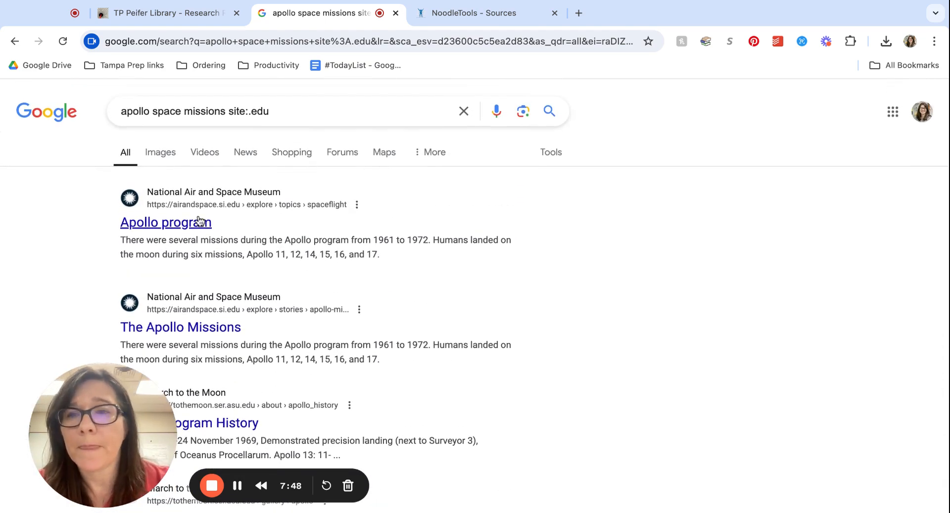
left_click(198, 225)
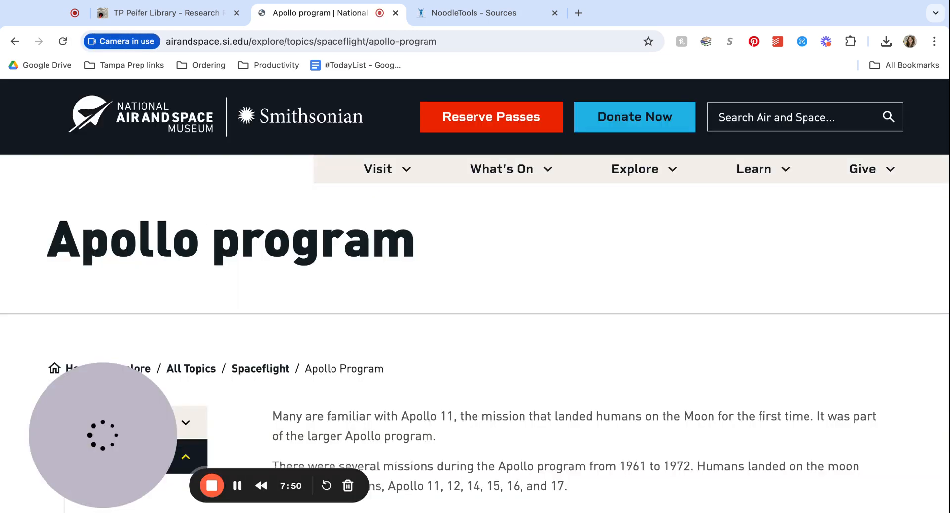
Examine the museum's Apollo program page from its introduction to the Deep dives section.
scroll(475, 295, "down", 9)
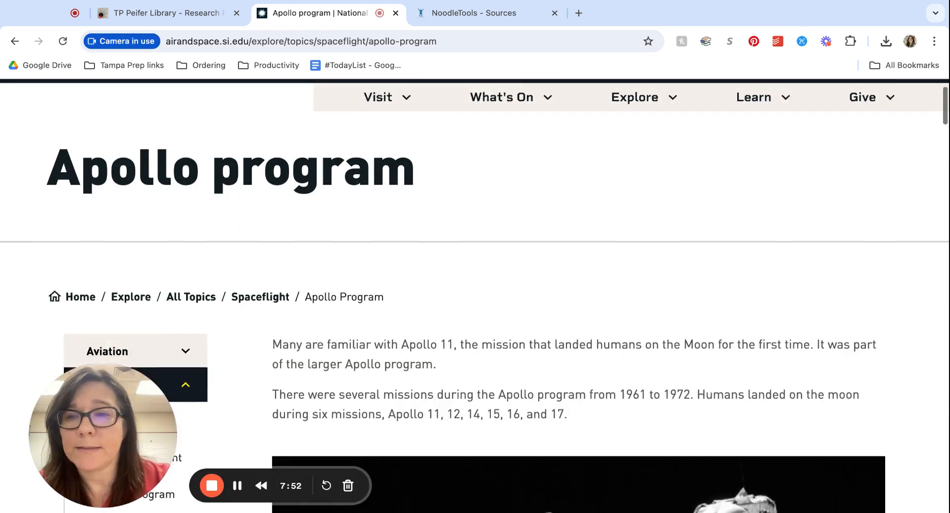
scroll(475, 296, "down", 10)
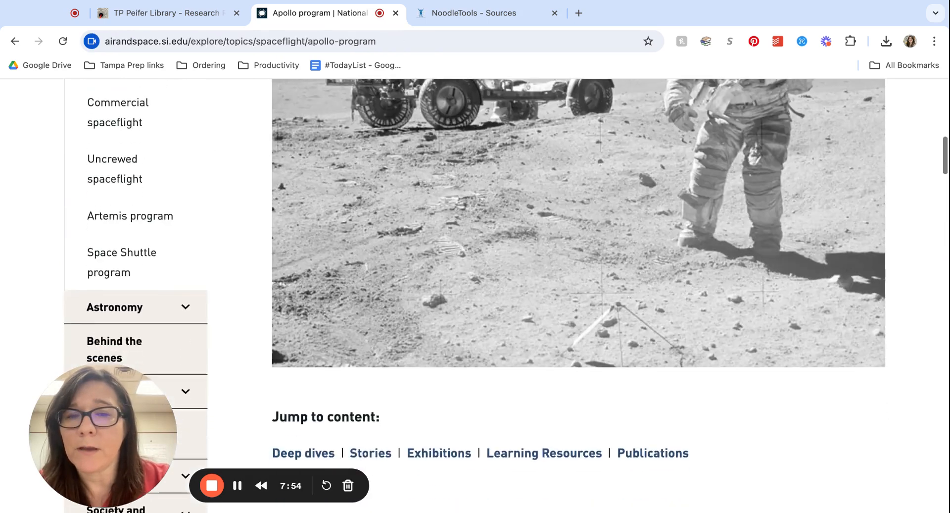
scroll(474, 295, "down", 10)
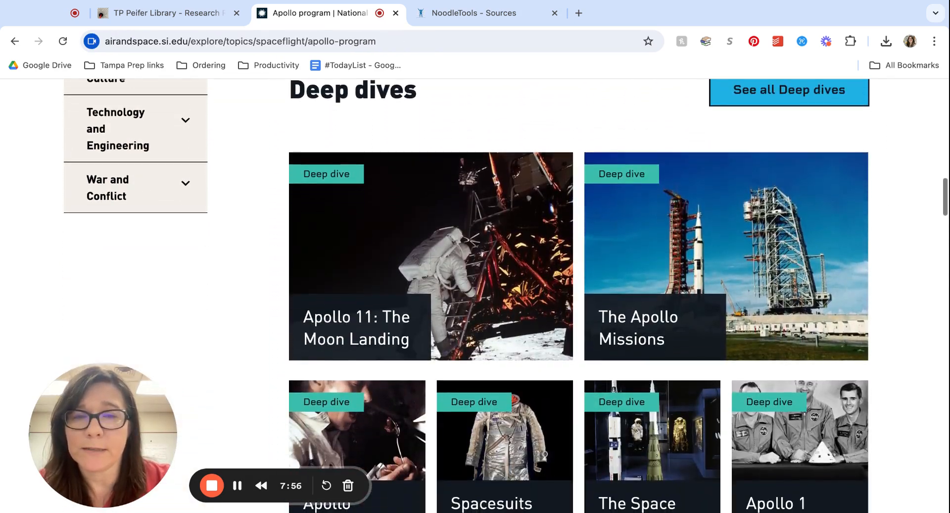
scroll(475, 295, "up", 8)
scroll(475, 295, "up", 15)
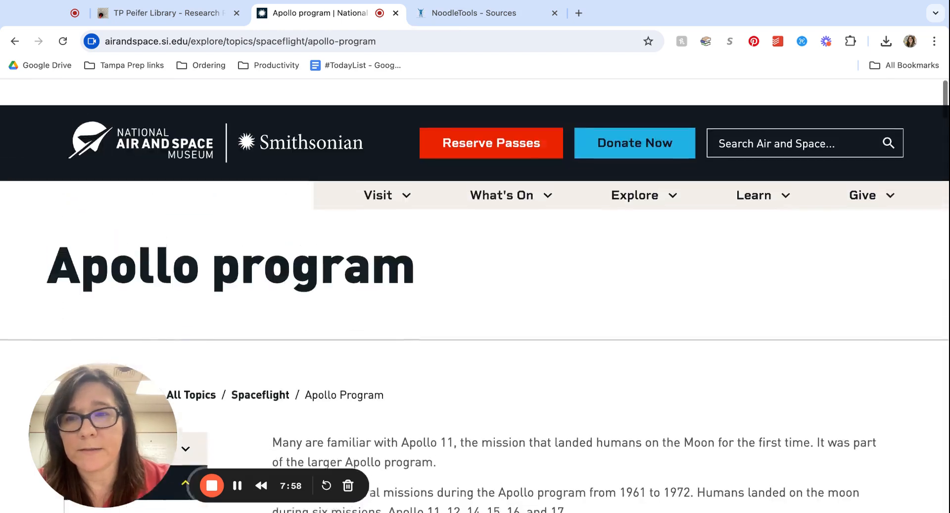